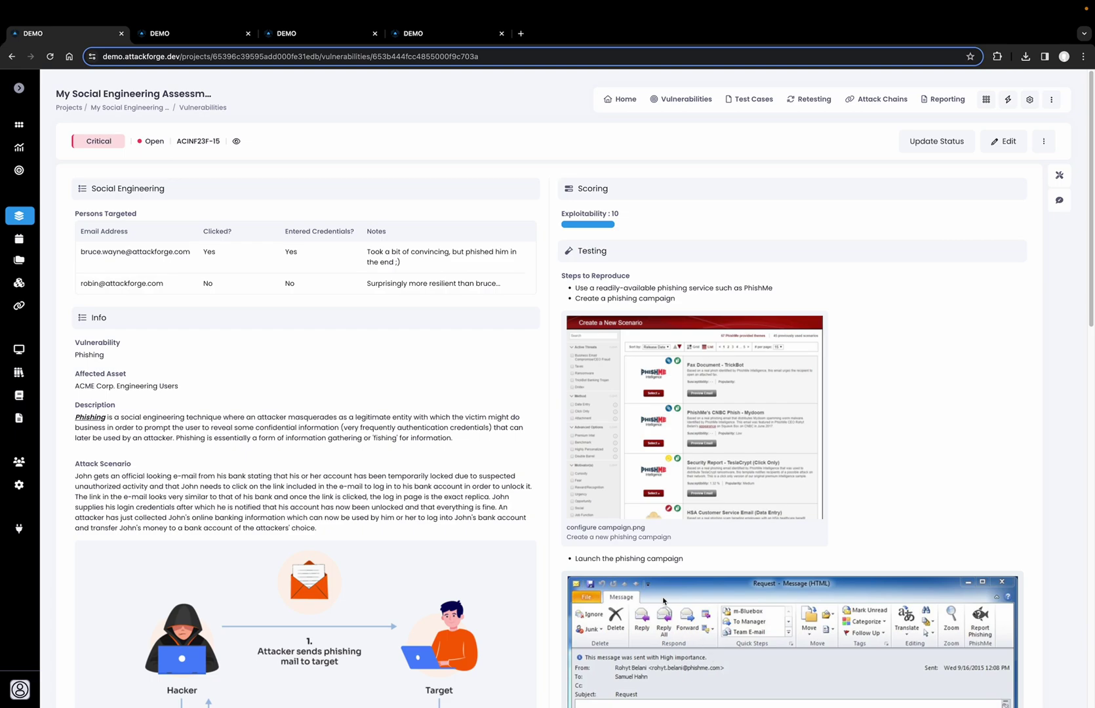
Step: Examine how the Persons Targeted table in the Social Engineering section is configured and how it appears on the vulnerability form and record
left_click(178, 39)
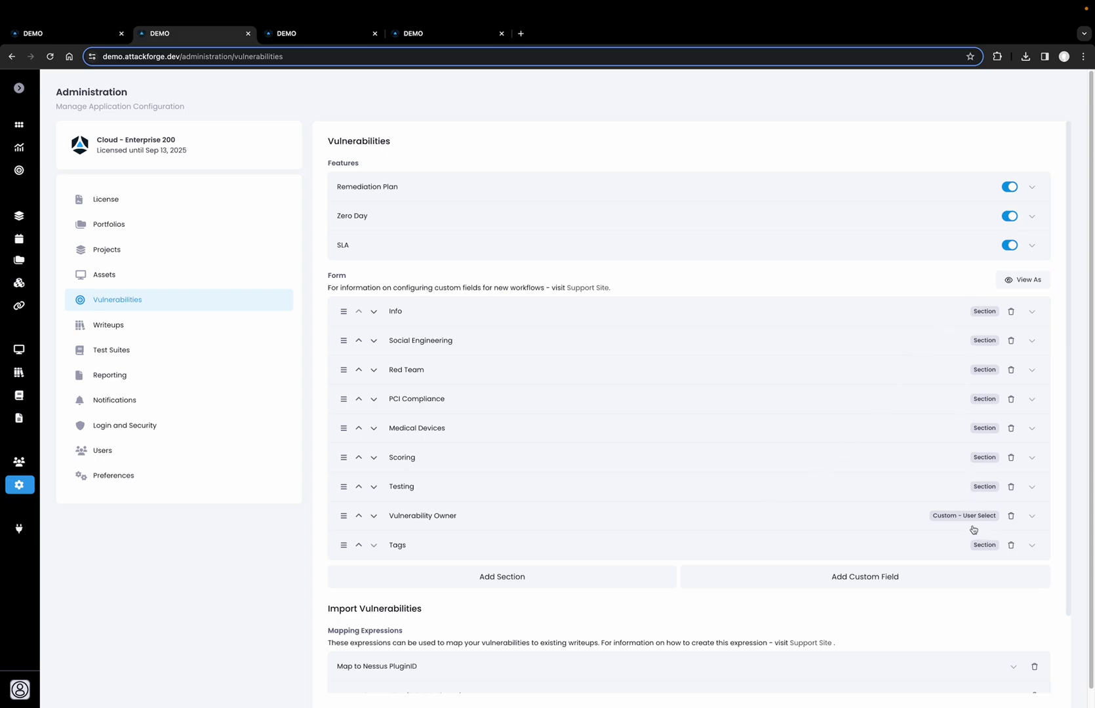
left_click(504, 340)
scroll(501, 352, "down", 2)
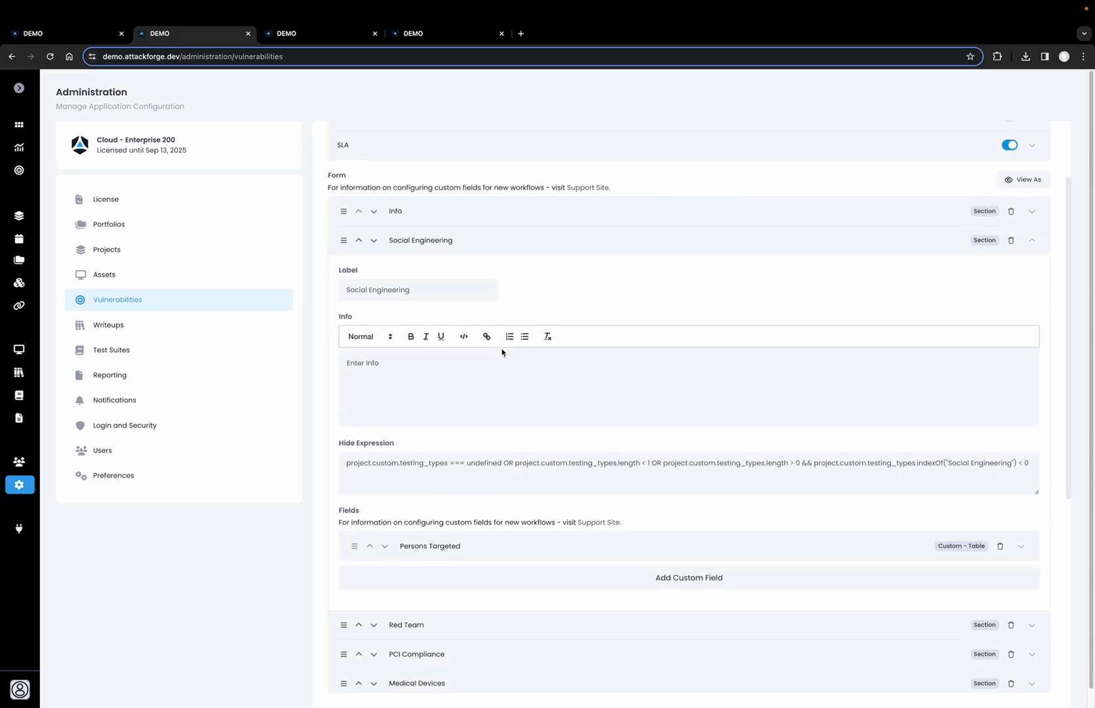
scroll(507, 359, "down", 2)
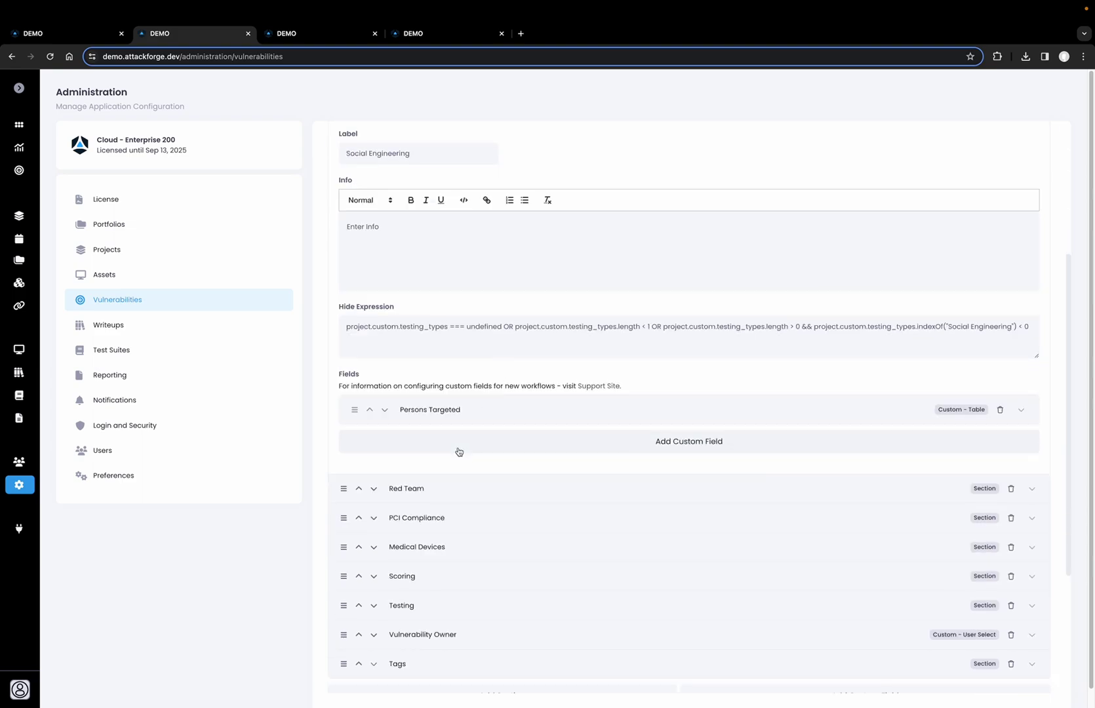
left_click(482, 415)
scroll(483, 413, "down", 3)
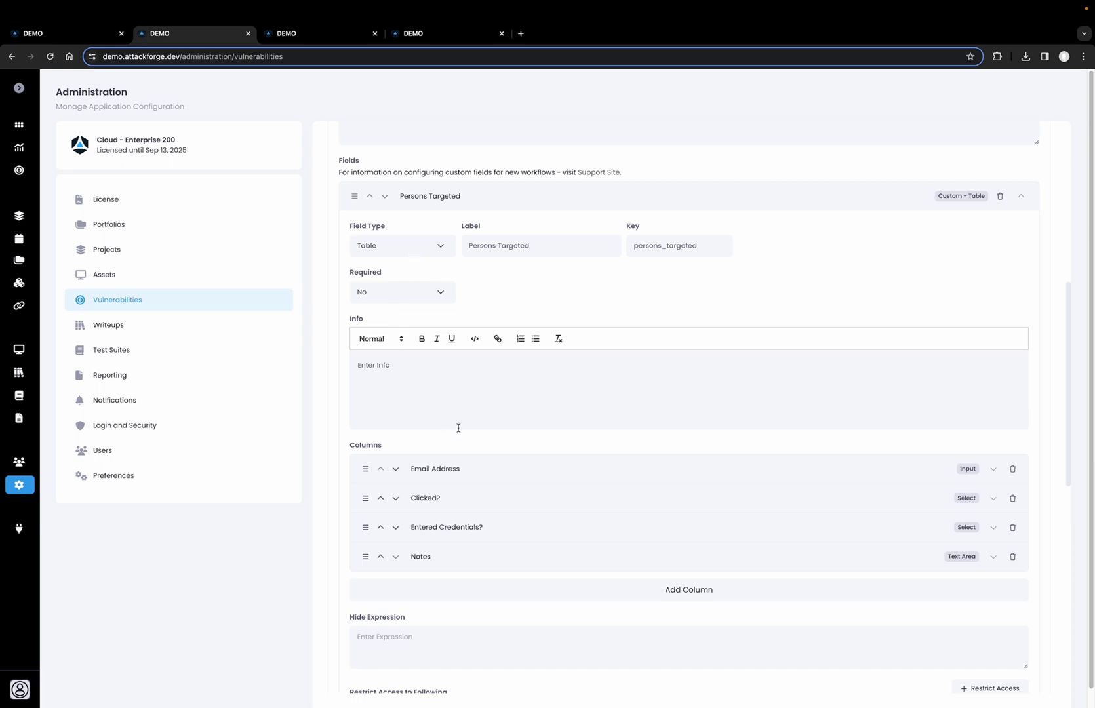
scroll(460, 459, "down", 1)
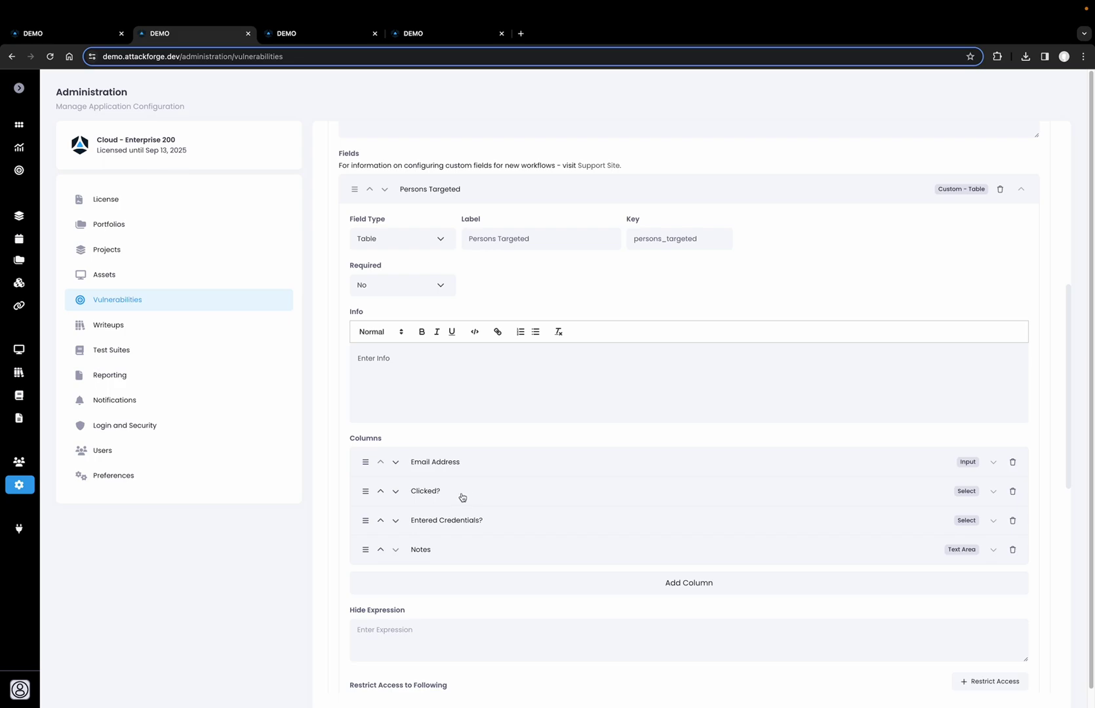
left_click(315, 39)
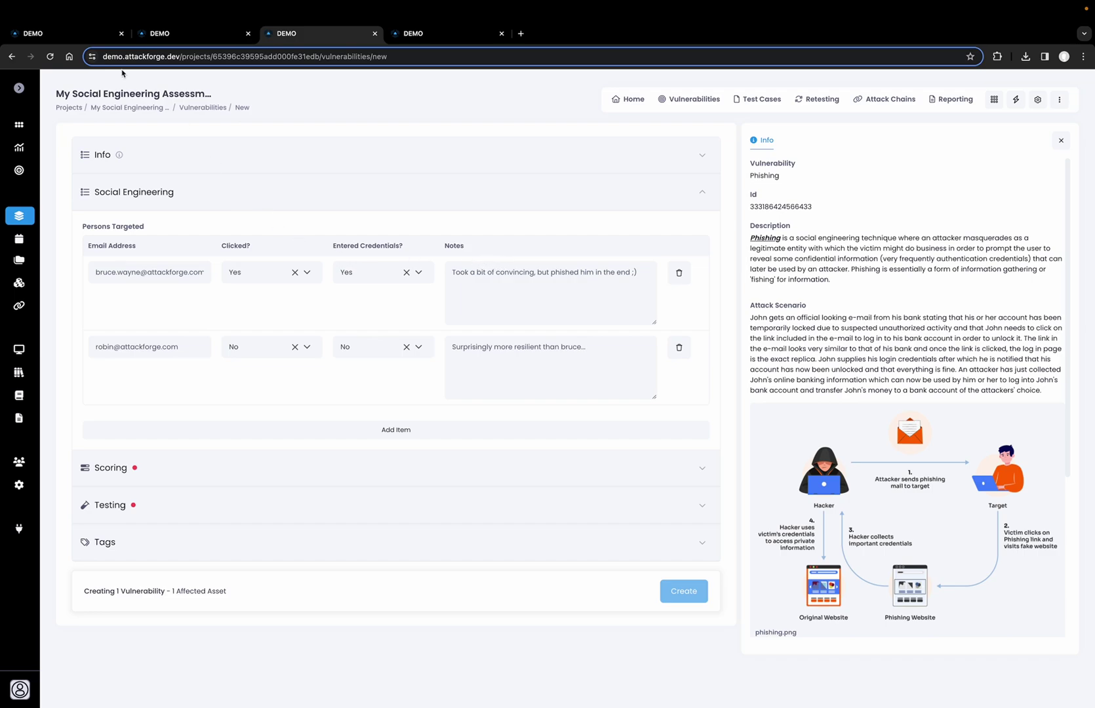
left_click(72, 33)
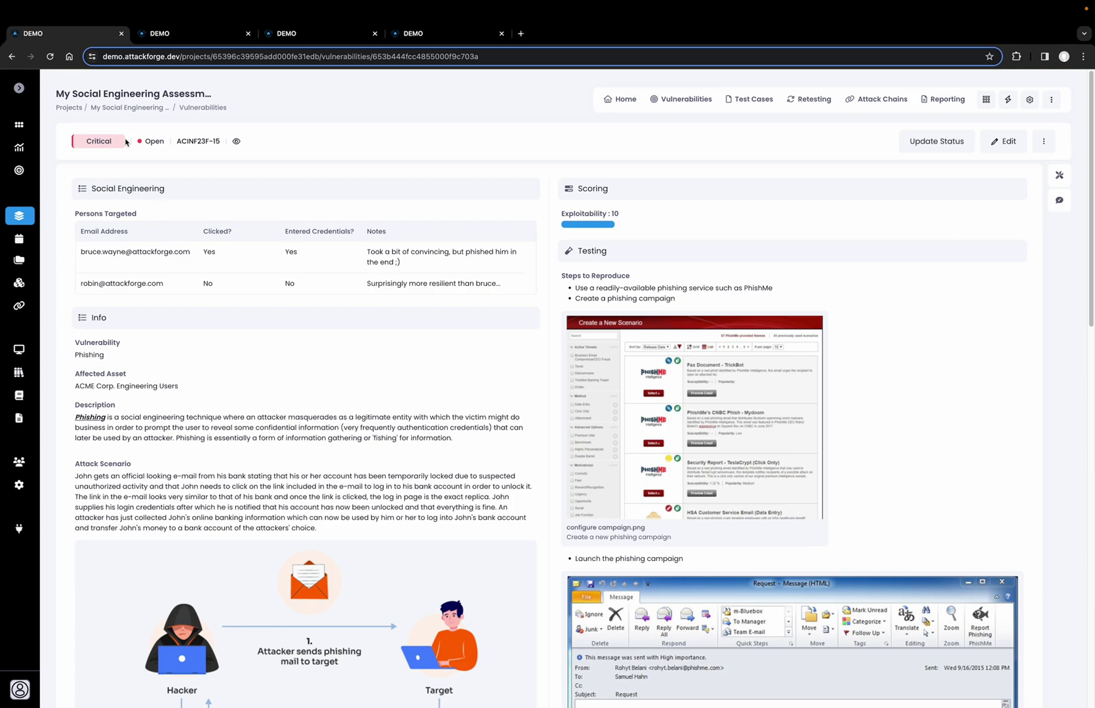
Step: Add a new section to the vulnerability form configuration and move it above the Info section
left_click(193, 36)
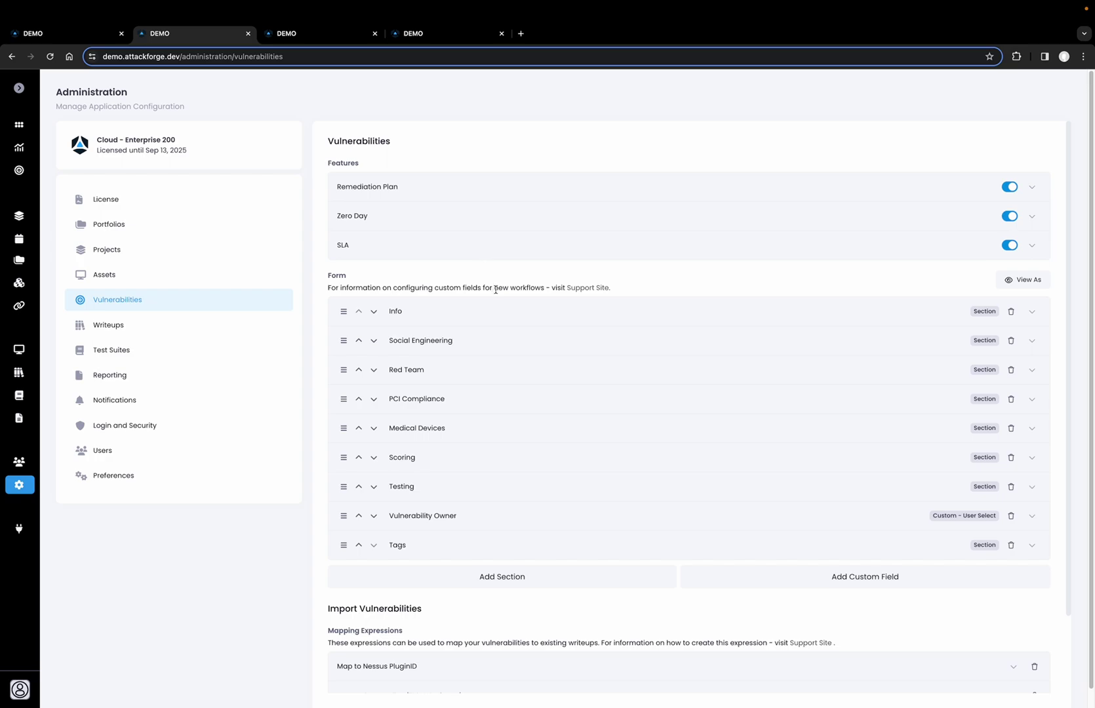
left_click(499, 580)
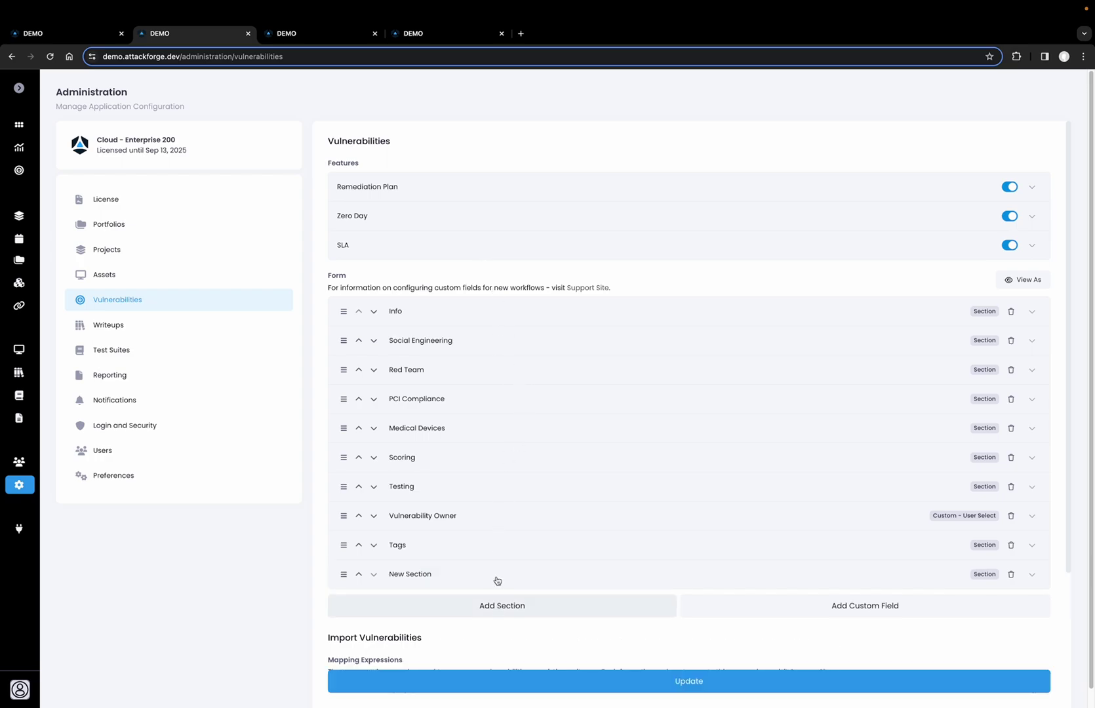
left_click_drag(476, 580, 476, 315)
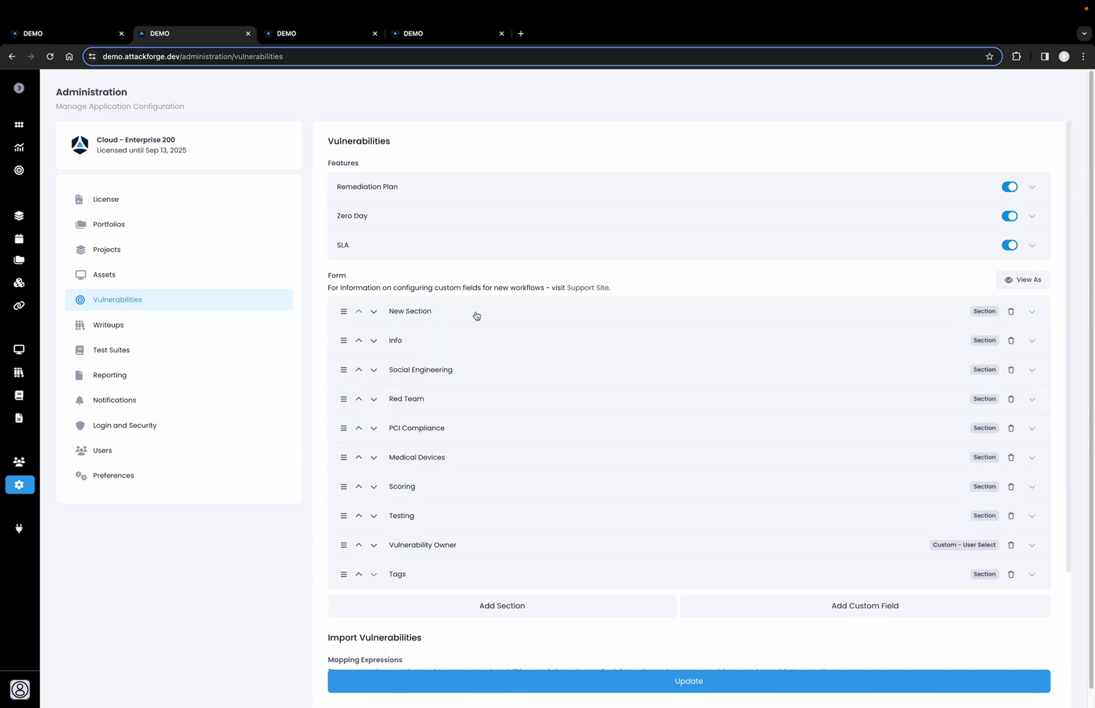
Step: Set the new section's label to "My Custom Section"
left_click(475, 311)
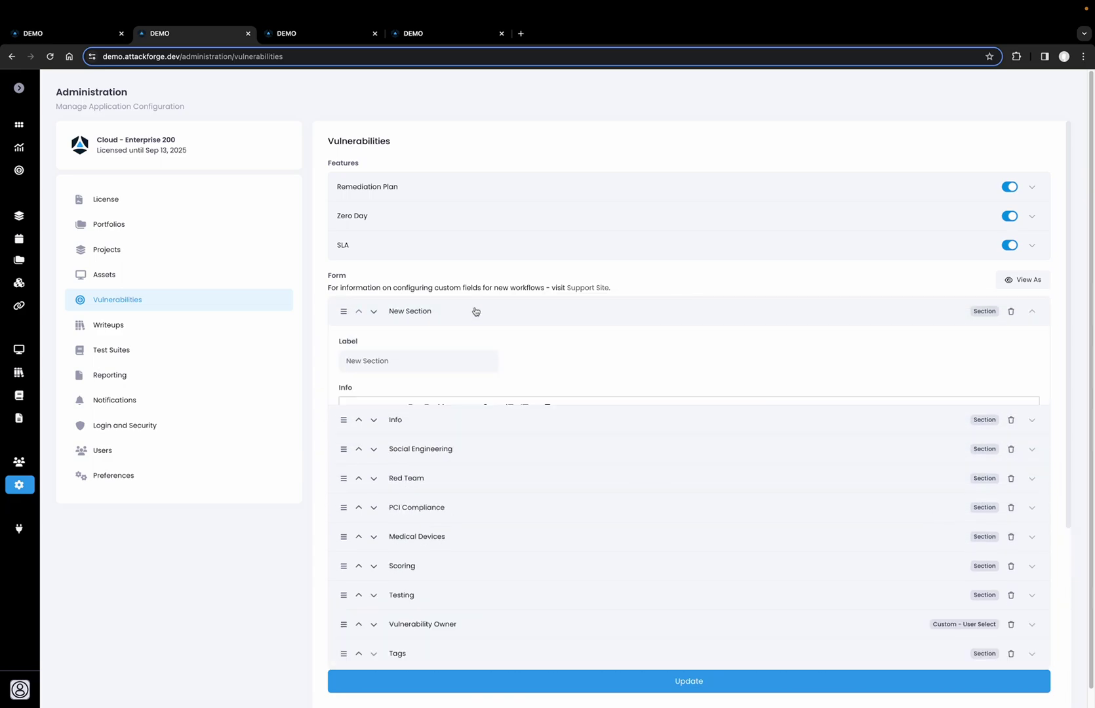
scroll(471, 333, "down", 1)
scroll(459, 324, "down", 1)
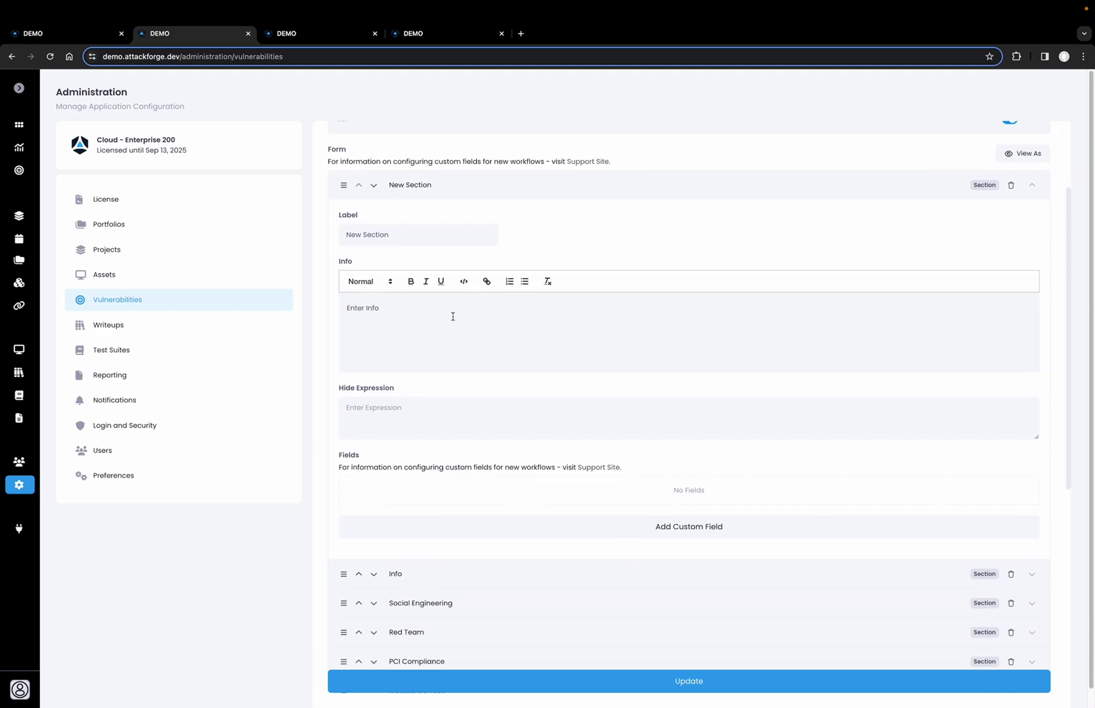
left_click(433, 238)
left_click_drag(407, 236, 340, 231)
type("My Custom Section")
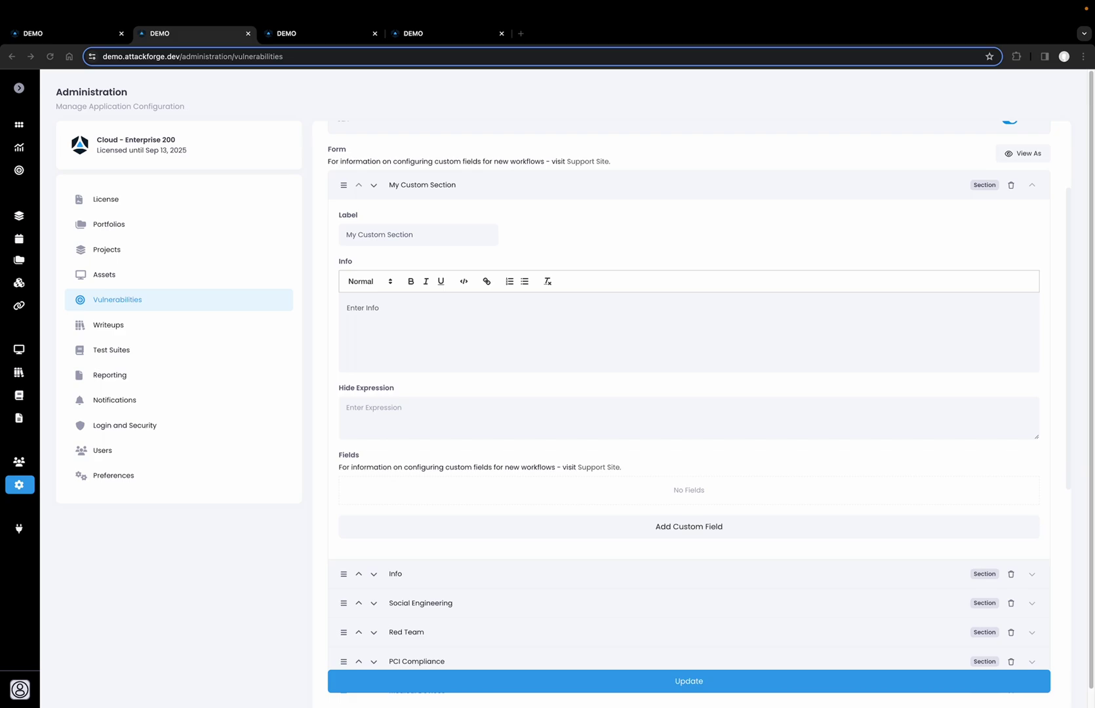
Step: Enter the section's info text from "Check out how cool my section is" through the Confucius quote, and save the configuration
left_click(466, 328)
type("Check out how cool my section is 😊 Don't over think it! Just answer the questions and you will be fine. It does not matter how slowly you go as long as you do not stop. -- Confucius")
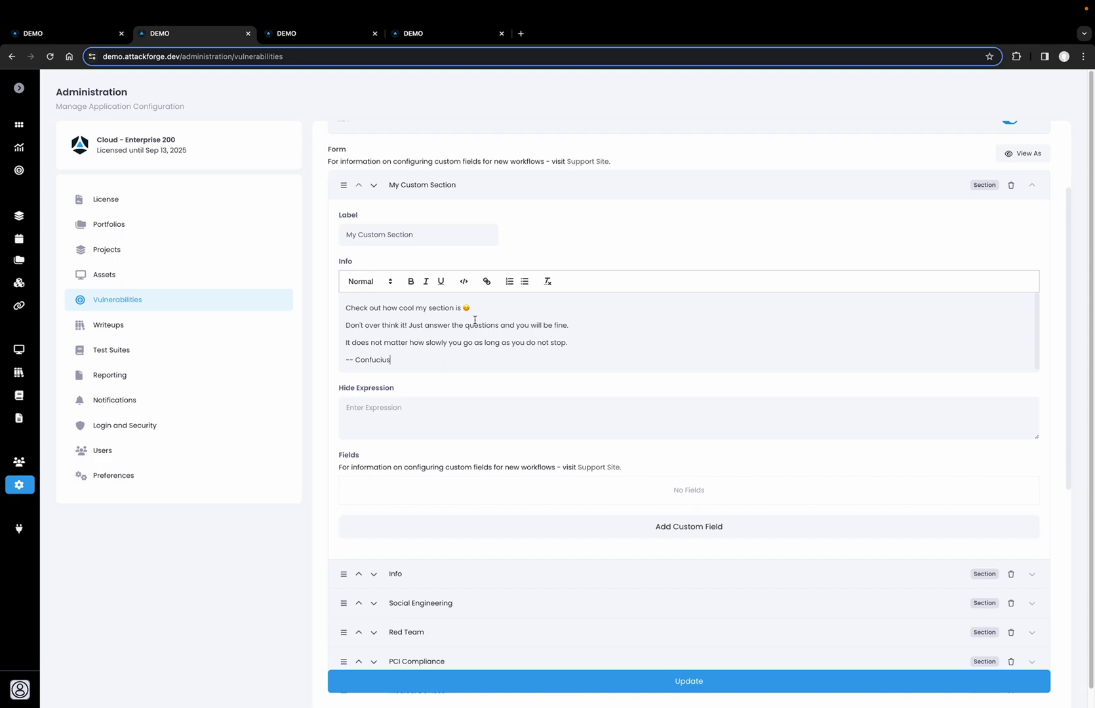
left_click(545, 689)
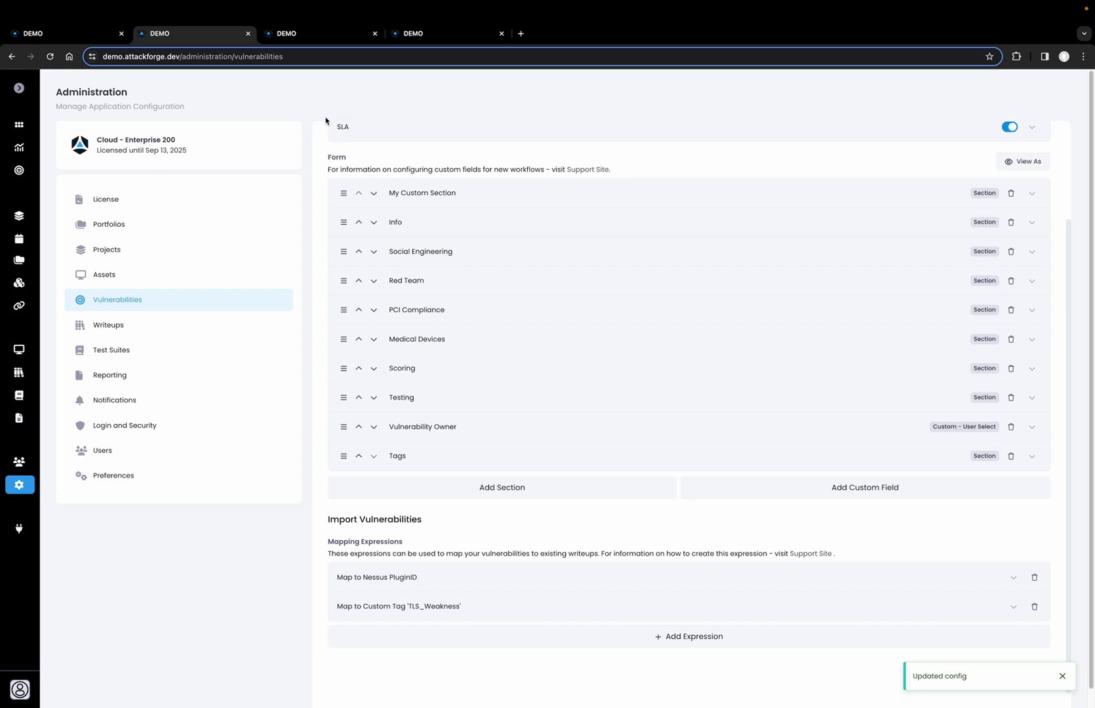
Step: Check the info text of My Custom Section on the new vulnerability form
left_click(307, 36)
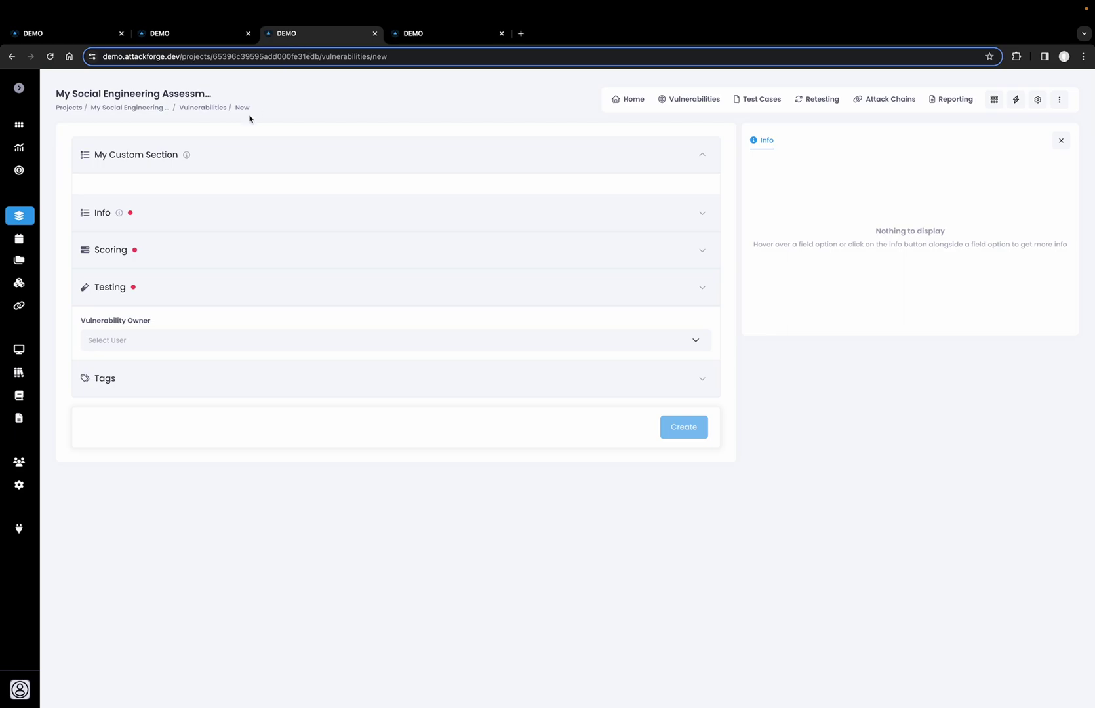
left_click(188, 156)
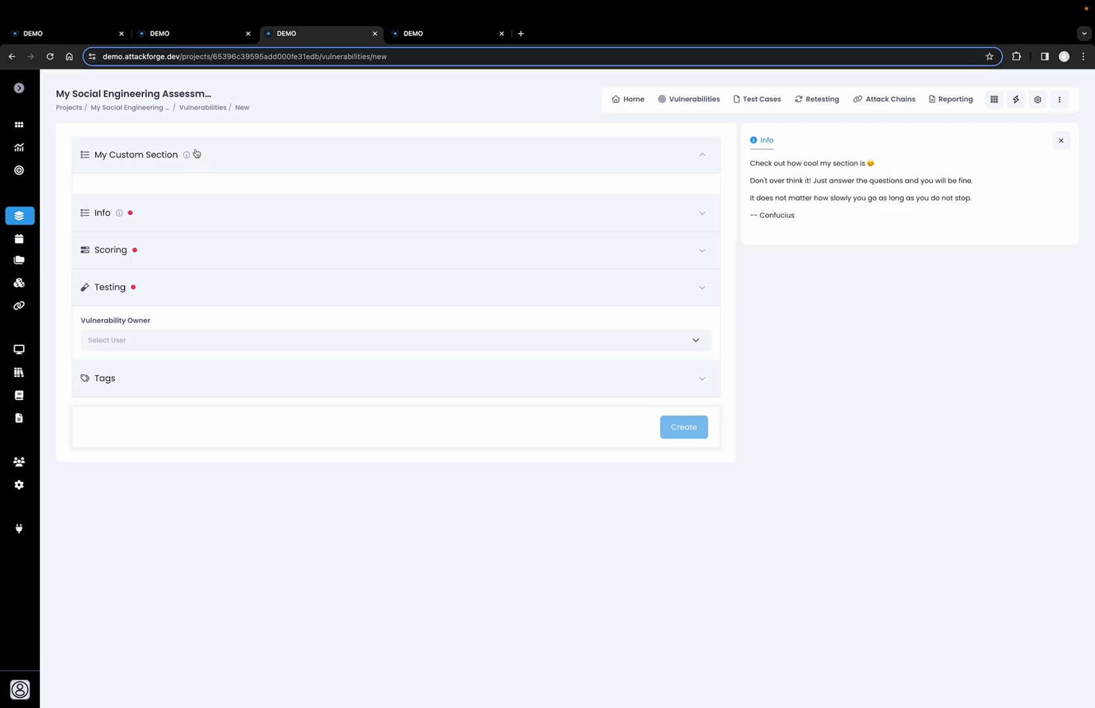
Step: Add a custom field to My Custom Section in the vulnerability configuration and expand its settings
left_click(193, 36)
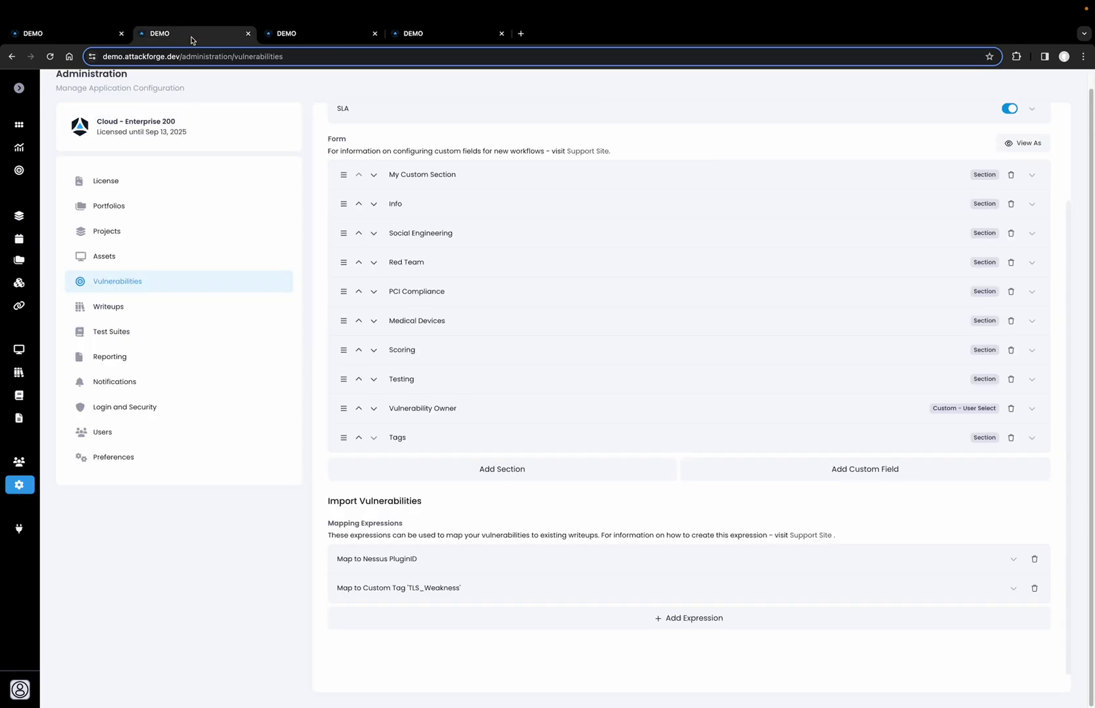
left_click(430, 186)
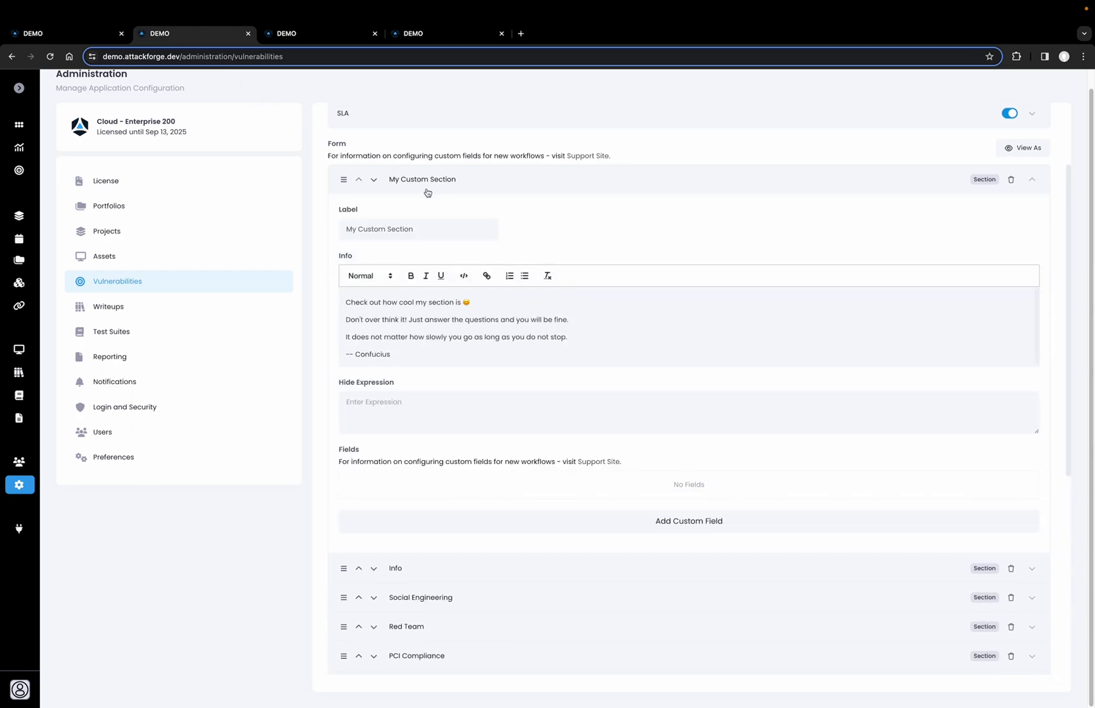
left_click(610, 521)
scroll(565, 476, "down", 1)
left_click(560, 468)
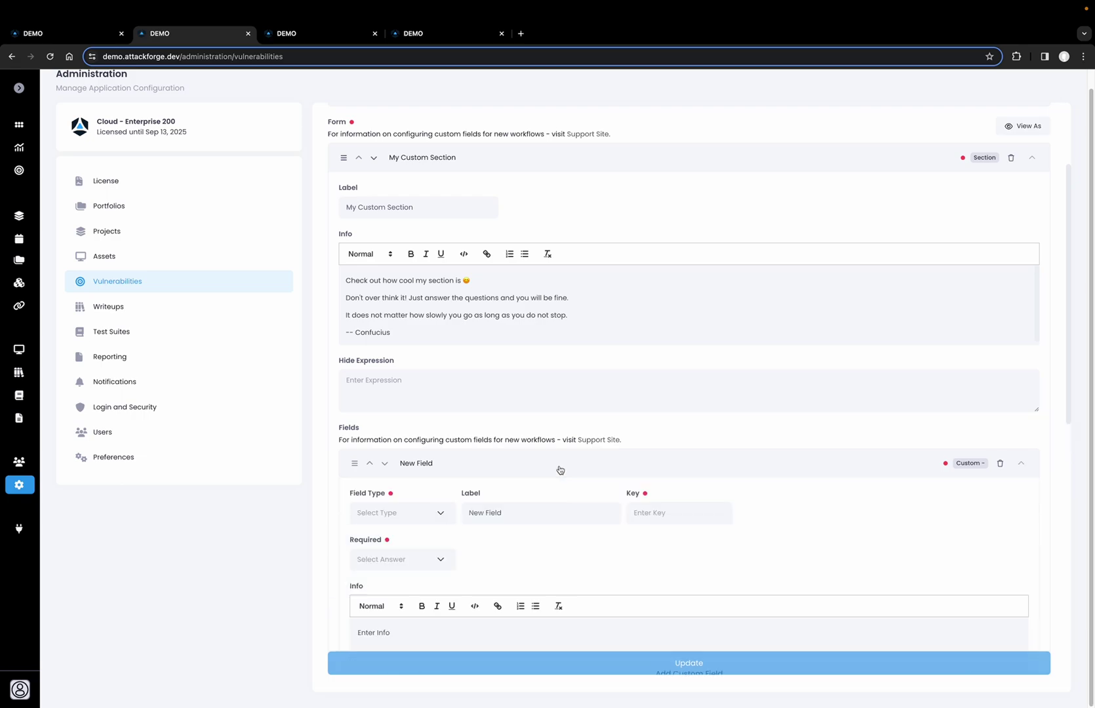
Step: Review the field types available for the new custom field, from Input to Group Multi-Select
scroll(559, 467, "down", 3)
left_click(408, 323)
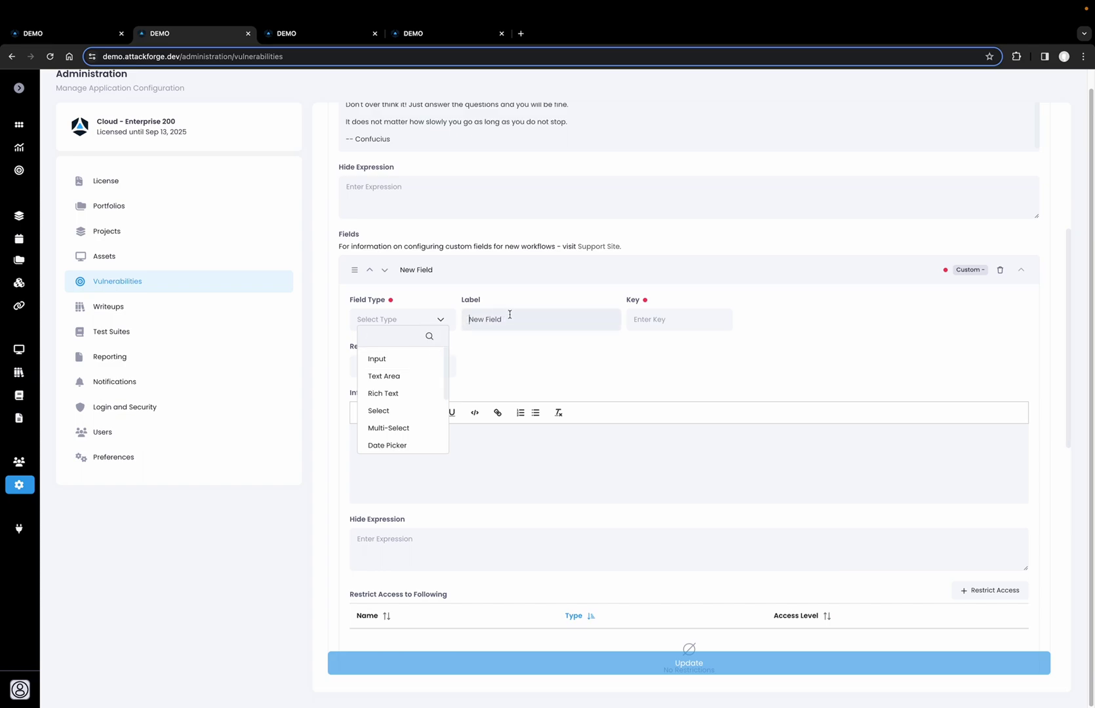
left_click(468, 315)
left_click(395, 324)
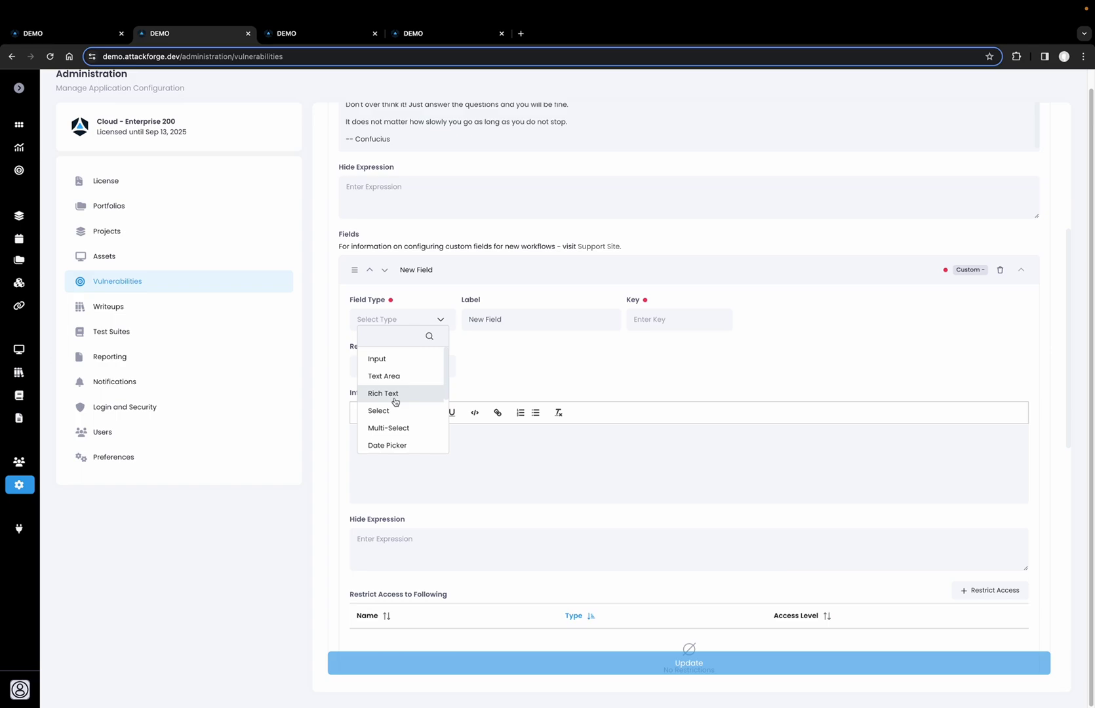
left_click(548, 481)
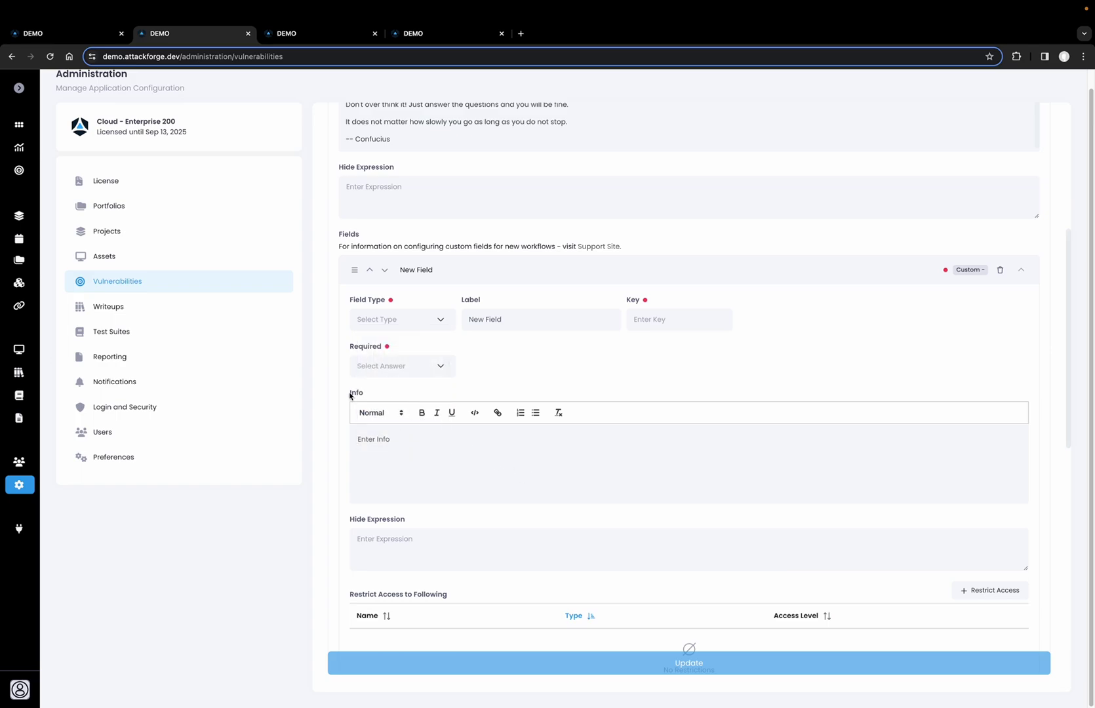
left_click(415, 321)
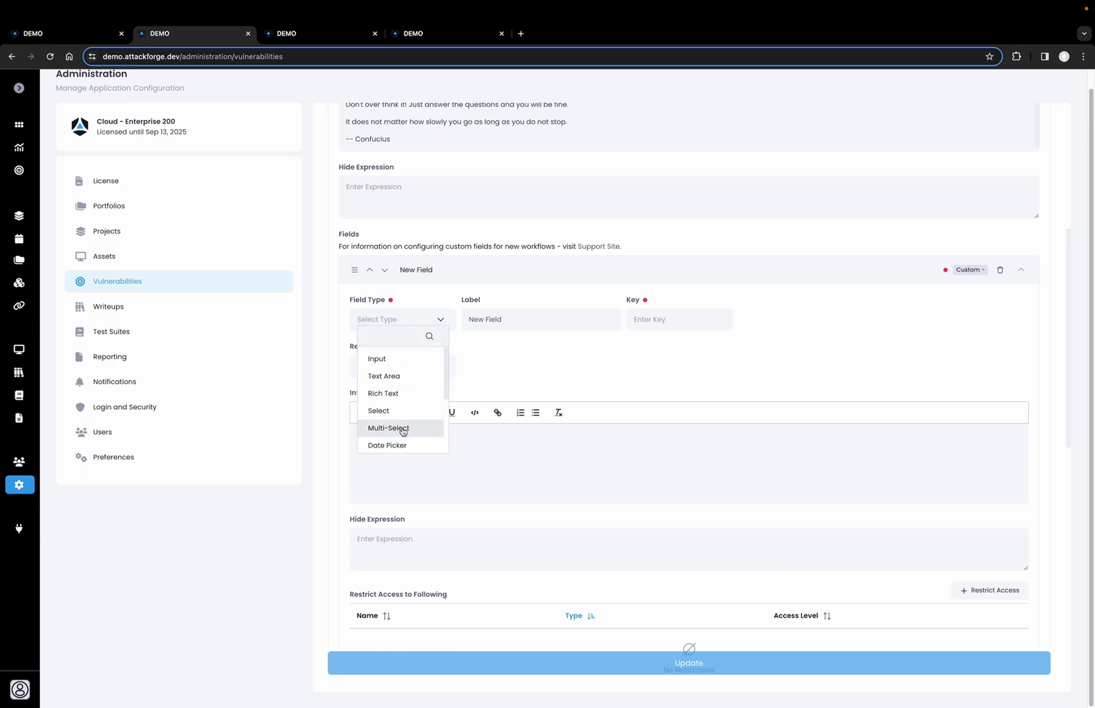
scroll(402, 431, "down", 2)
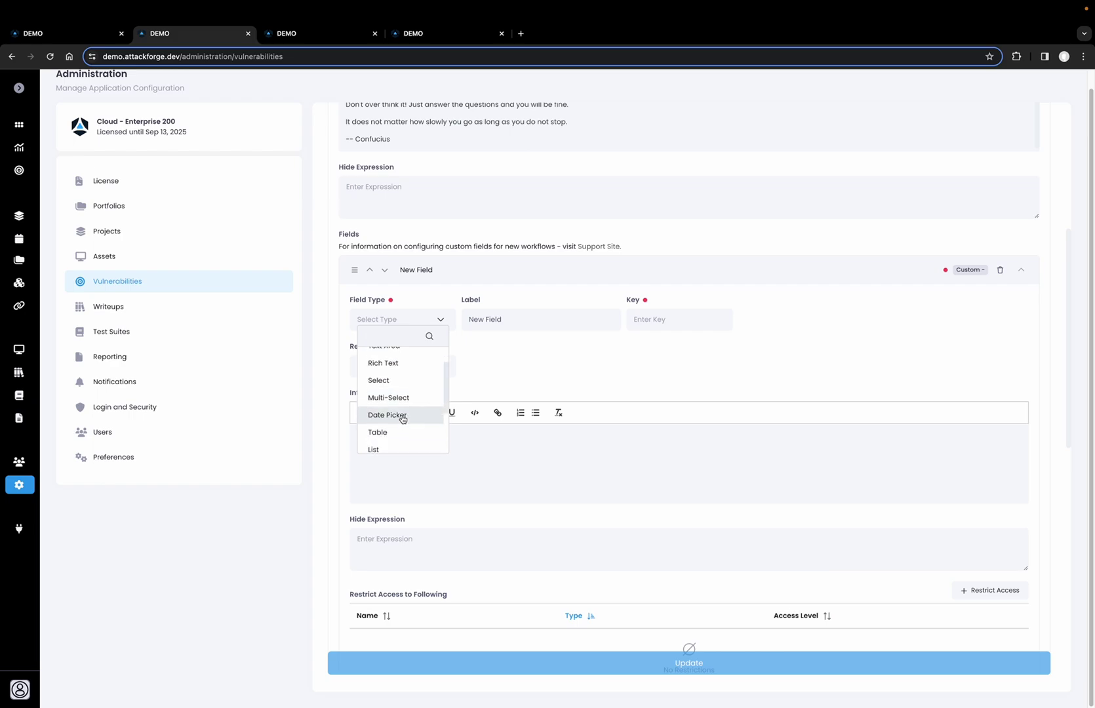
scroll(402, 420, "down", 2)
scroll(402, 417, "up", 3)
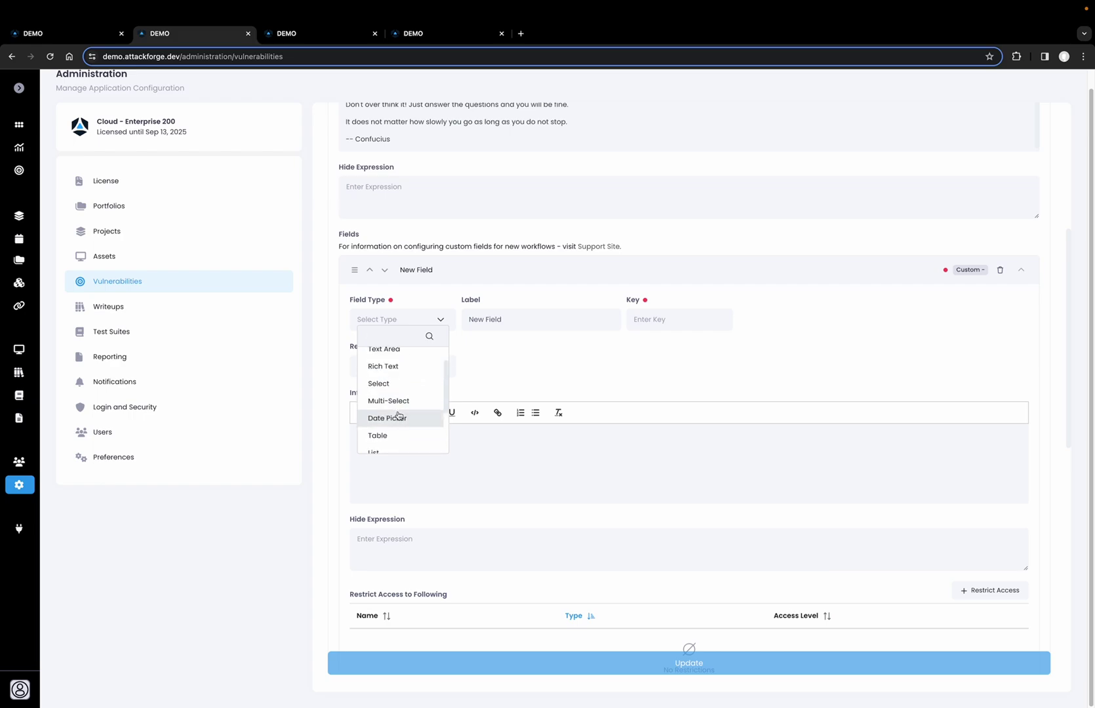
scroll(402, 417, "down", 1)
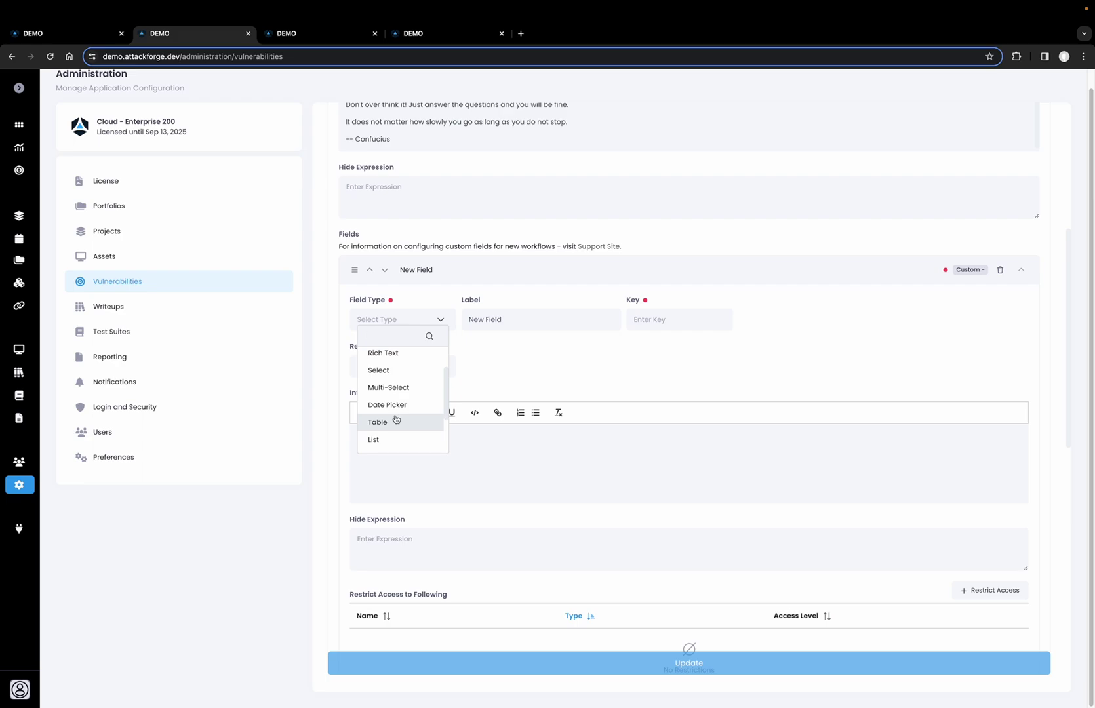
scroll(396, 419, "down", 1)
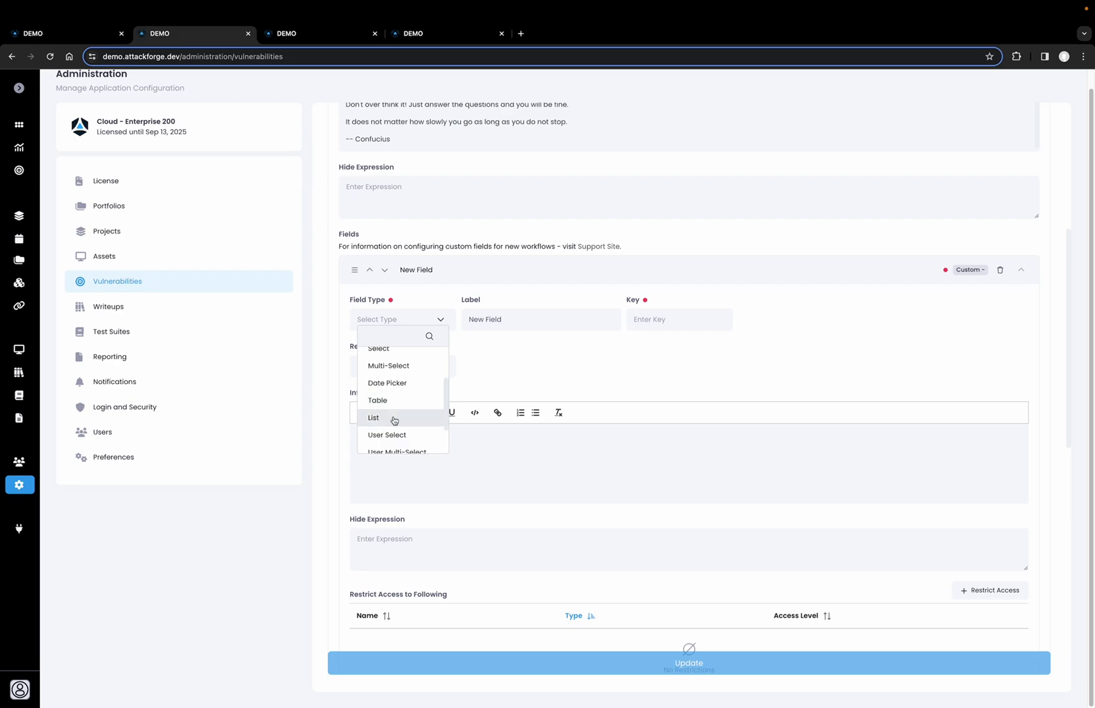
scroll(394, 420, "down", 2)
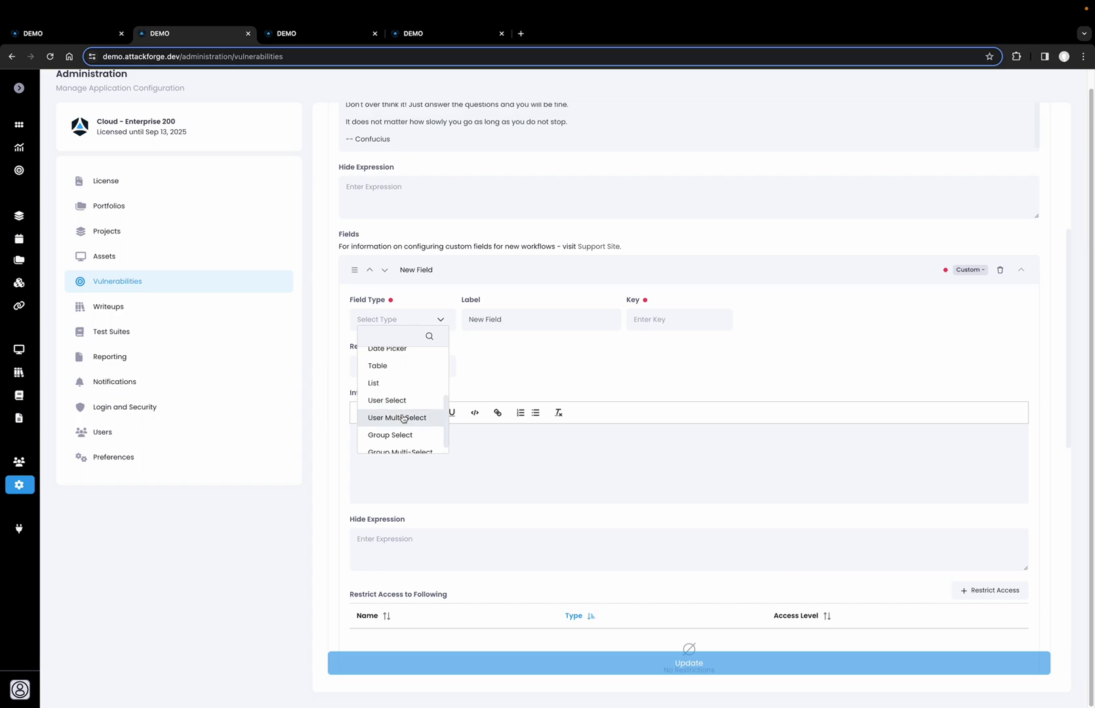
scroll(402, 419, "down", 1)
scroll(402, 420, "down", 1)
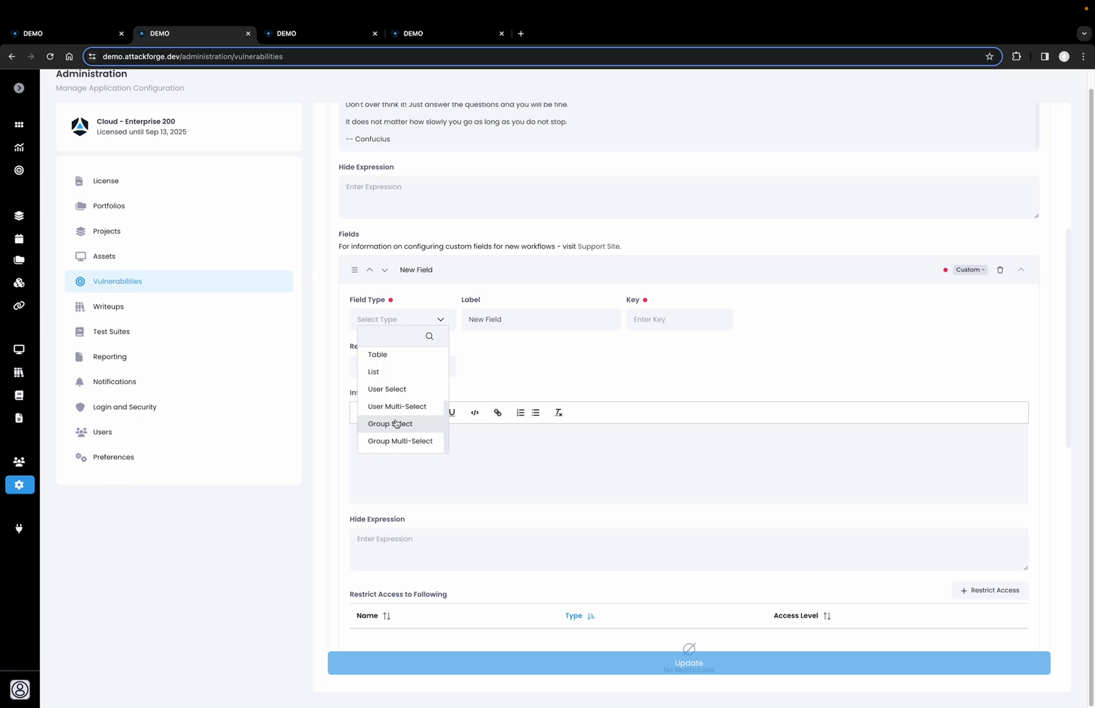
Step: Make the new field a Select type with the label "Did you pwn the box?" and the key "pwned"
scroll(397, 419, "up", 5)
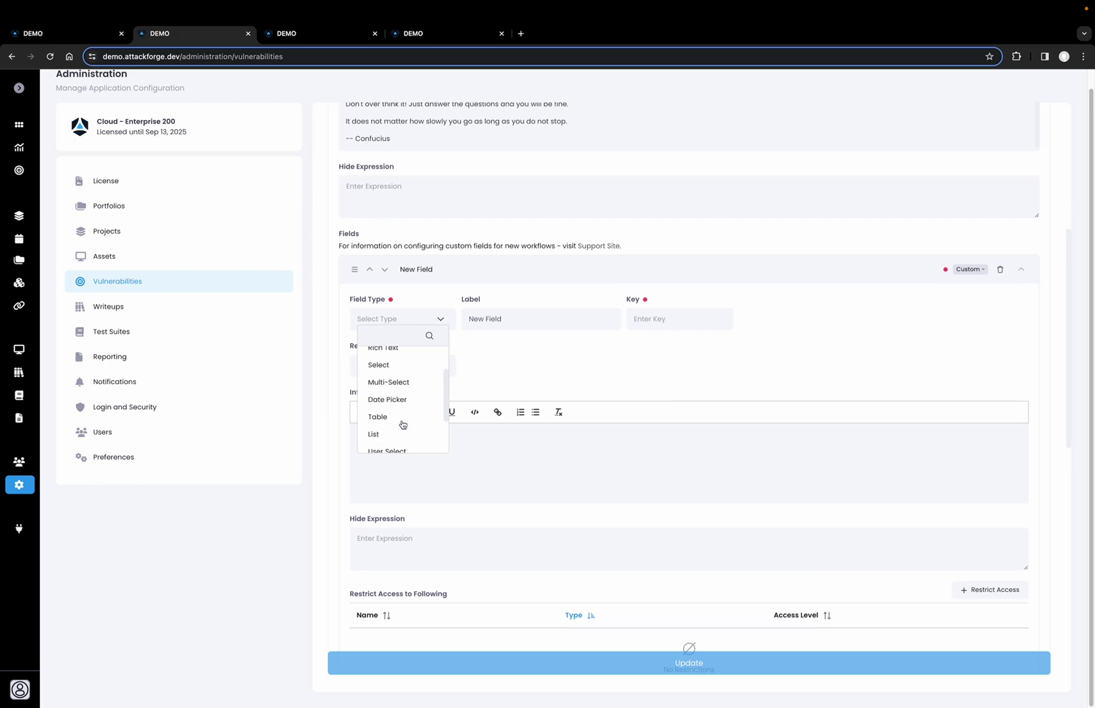
left_click(399, 409)
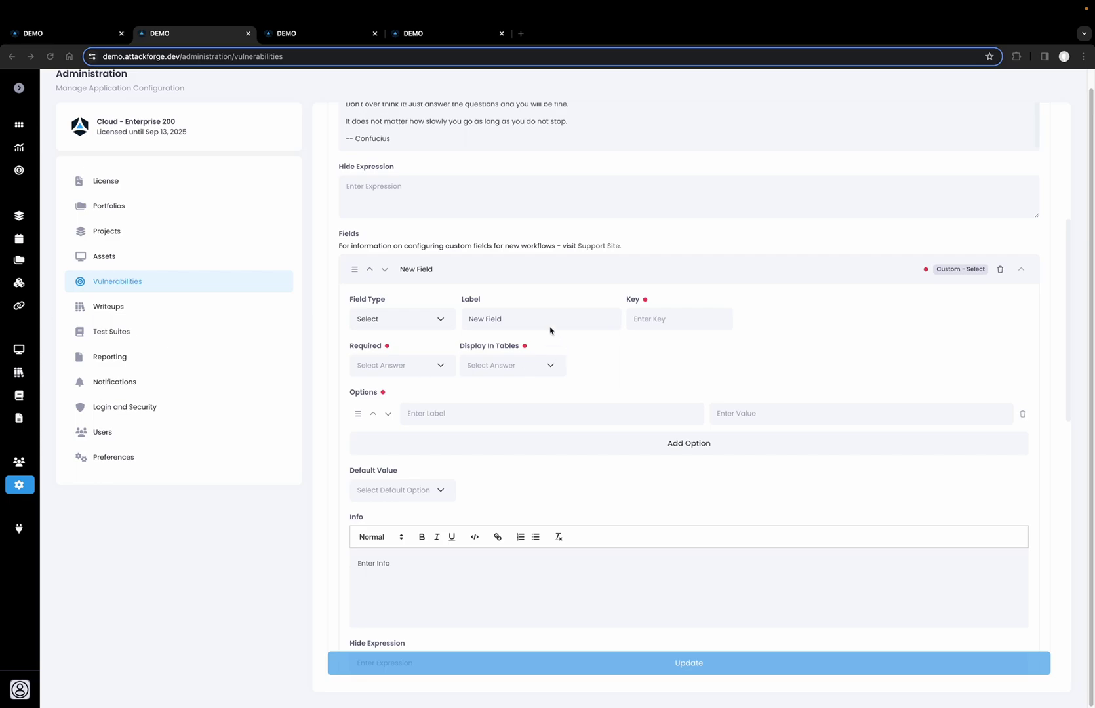
left_click(529, 319)
key("ctrl+a")
type("Did you pwn the box?")
left_click(669, 318)
type("pwned")
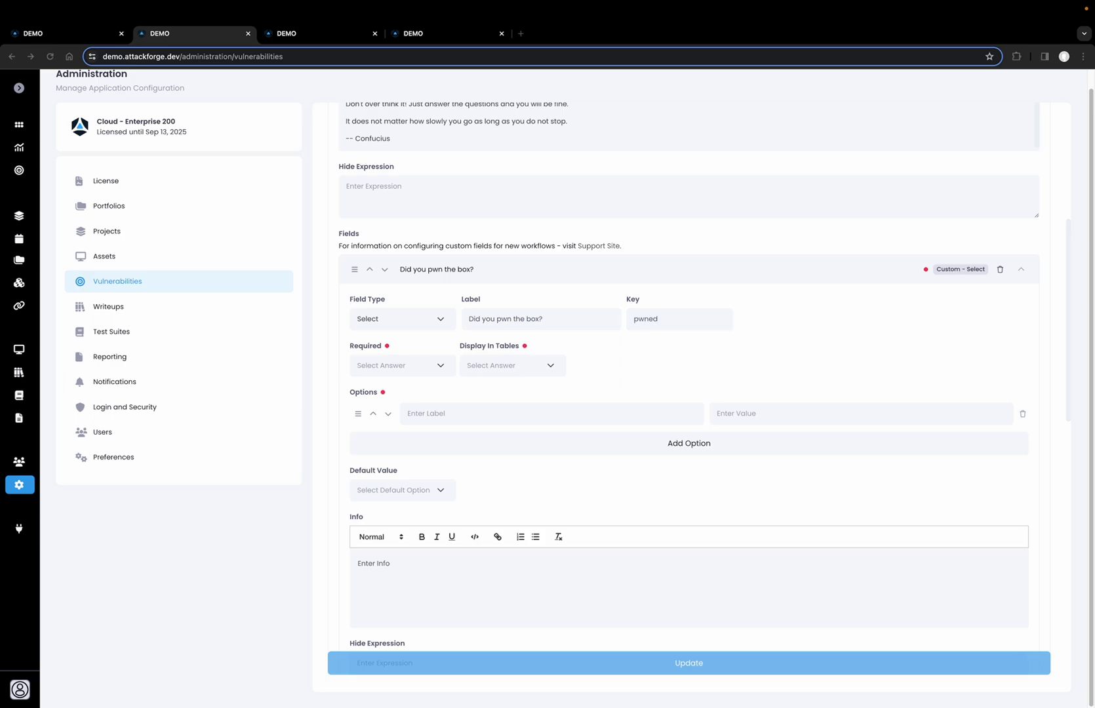
Step: Set both Required and Display In Tables to Yes for the "Did you pwn the box?" field
left_click(436, 362)
left_click(407, 384)
left_click(478, 371)
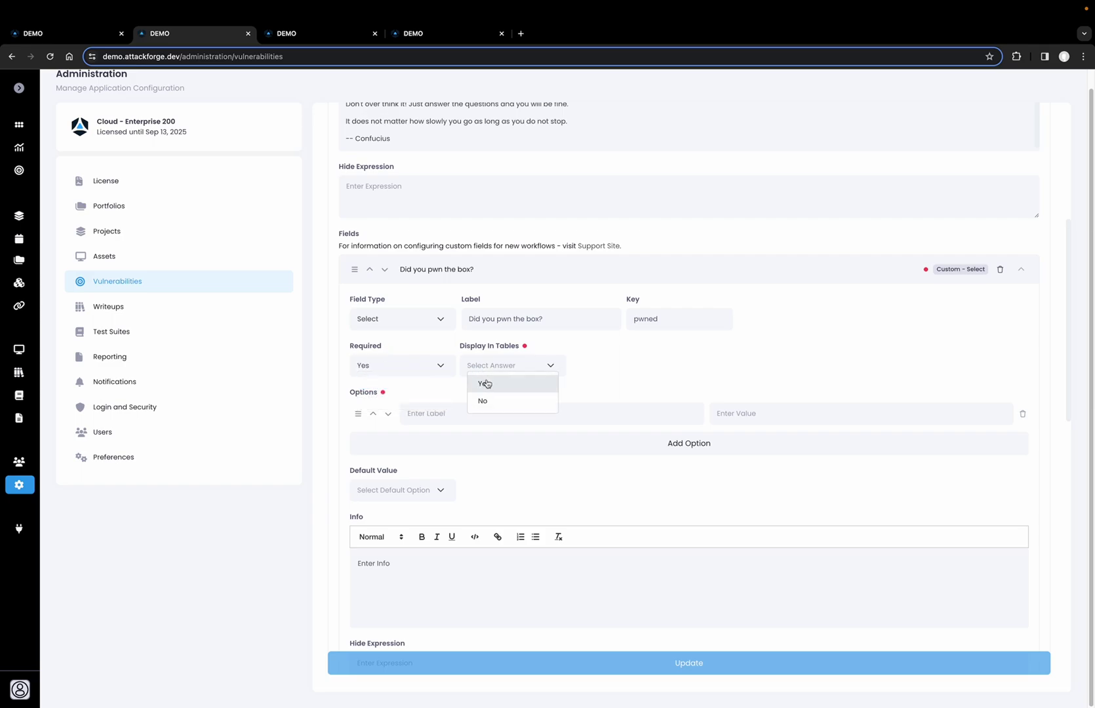
left_click(486, 384)
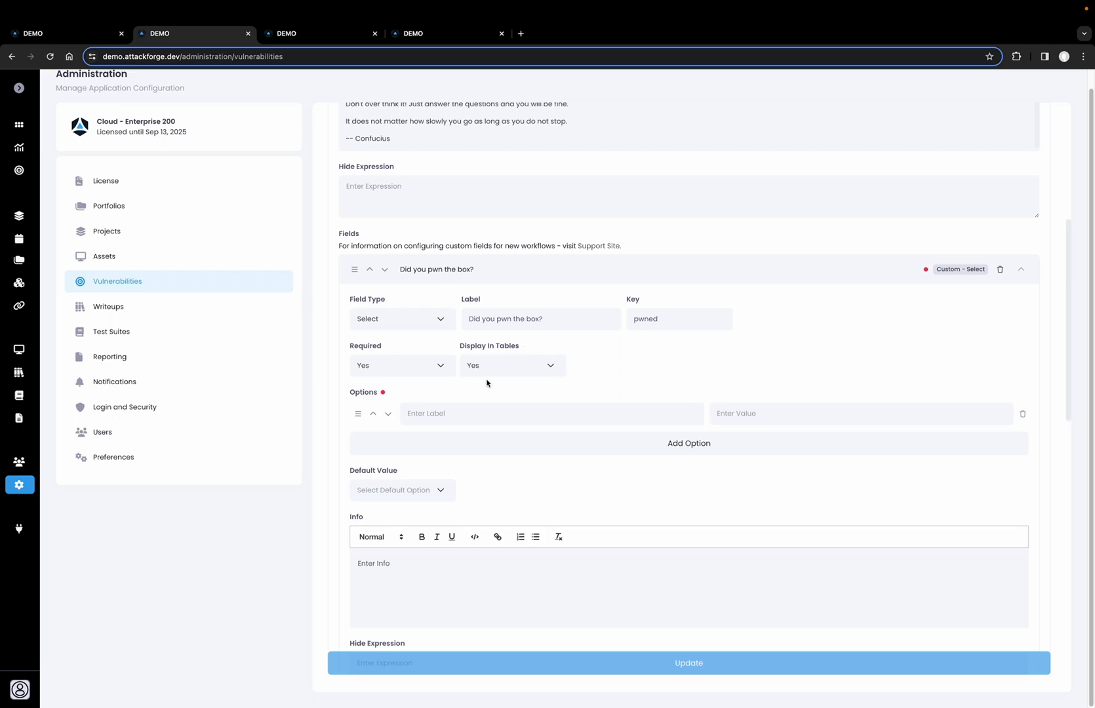
Step: Give the "Did you pwn the box?" field the options "You Know It!" and "I'll Try Harder Next Time.." with matching values, and save the configuration
left_click(439, 411)
type("You Know It!")
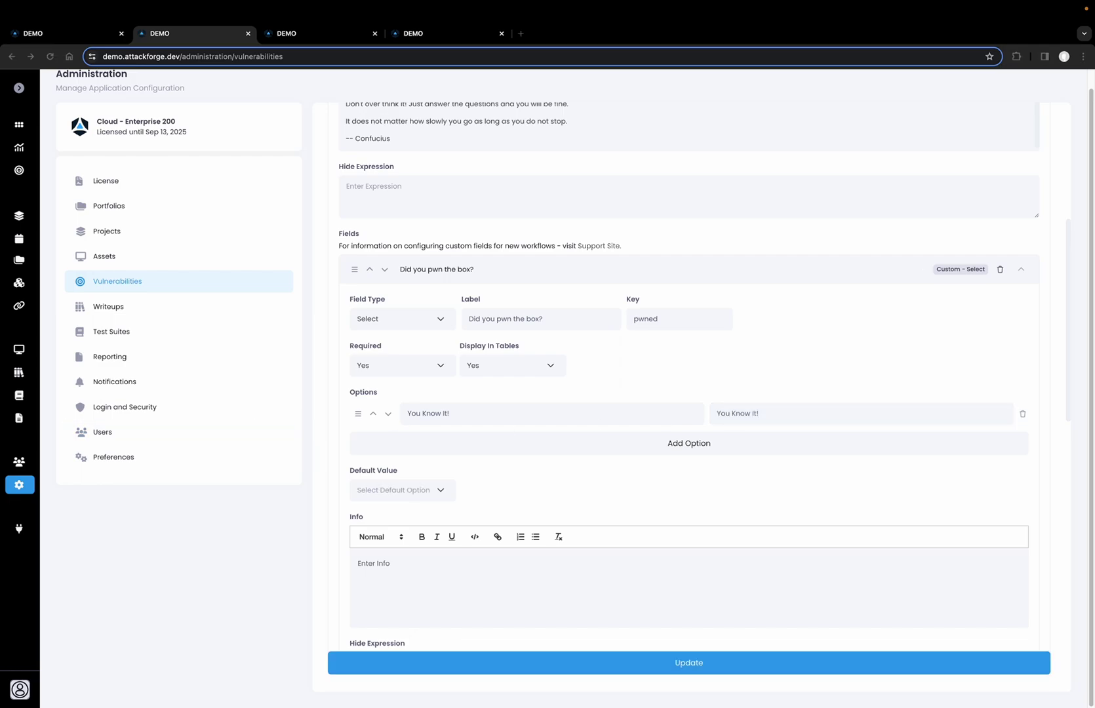
left_click(484, 440)
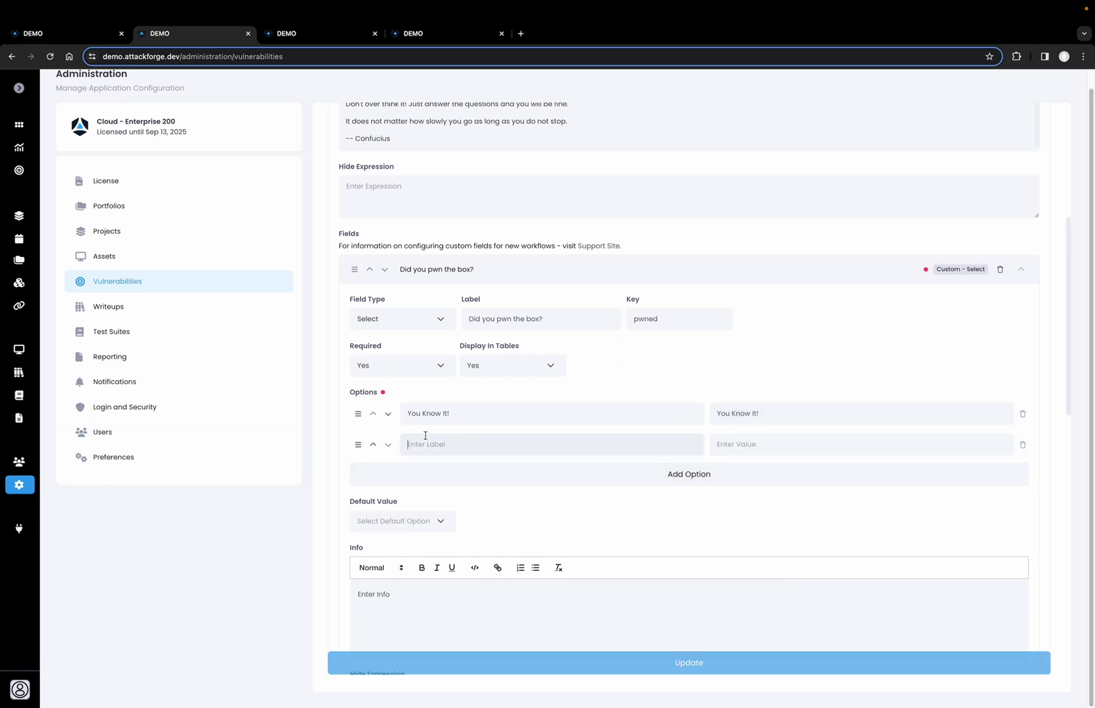
type("I'll Try Harder Next Time.")
left_click(779, 446)
type("I'll Try Harder Next Time.")
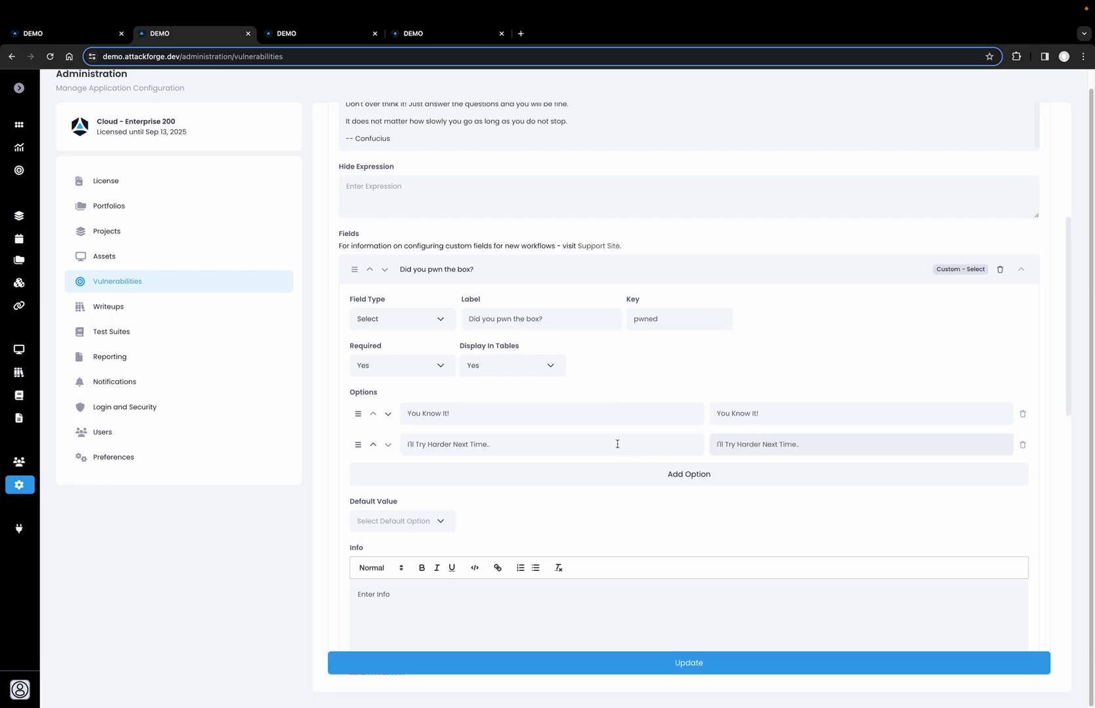
left_click(658, 663)
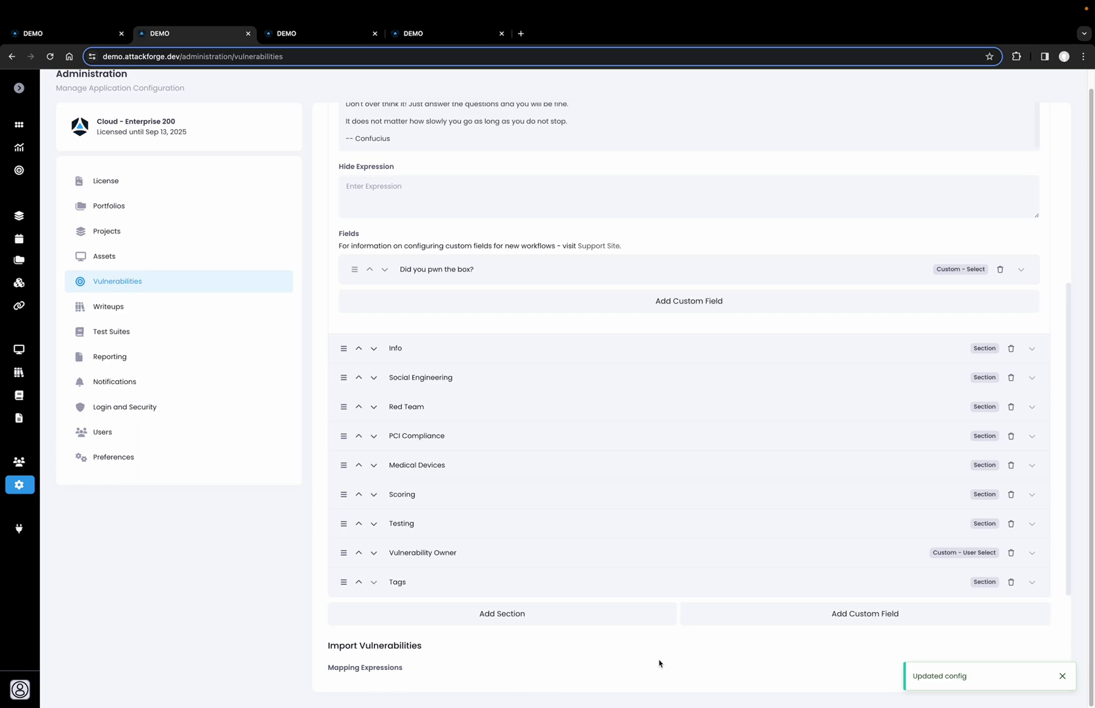
Step: Test the new vulnerability form by answering "Did you pwn the box?" with "You Know It!"
left_click(311, 40)
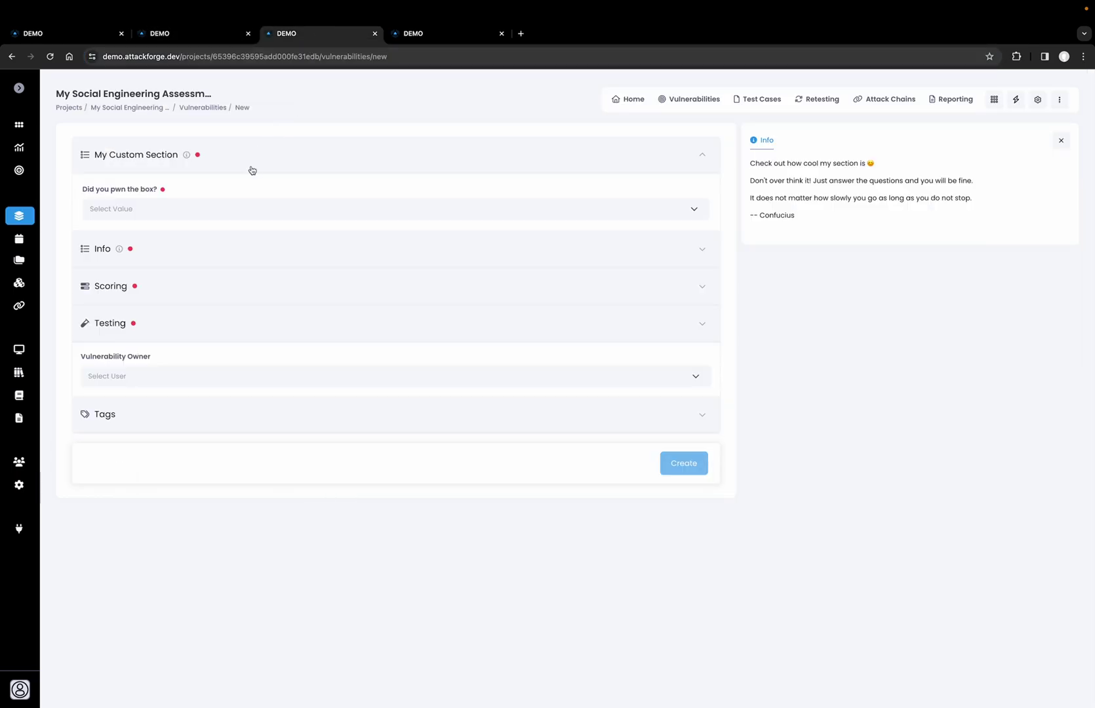
left_click(210, 213)
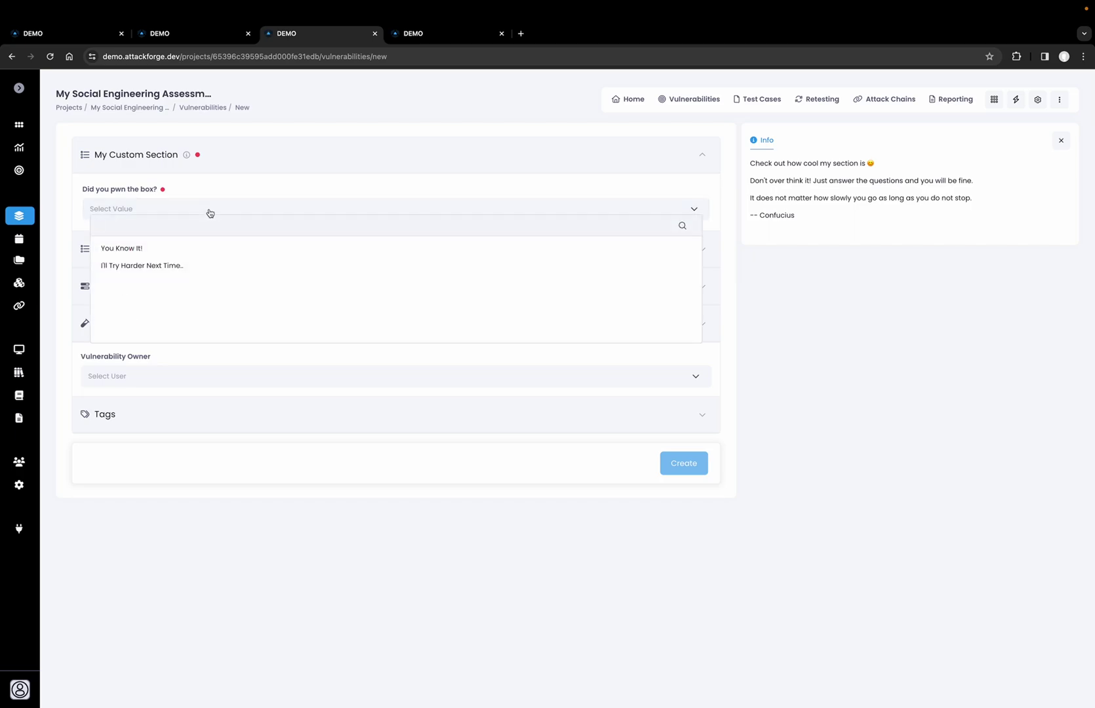
left_click(188, 250)
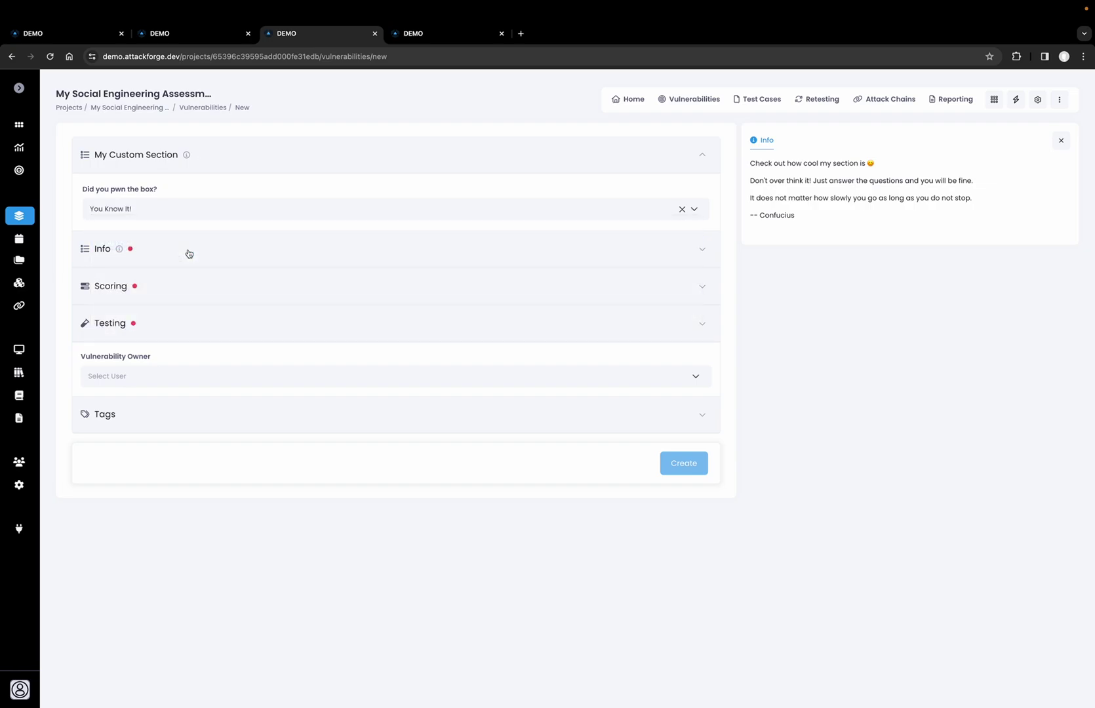
Step: Add a second custom field to My Custom Section in the vulnerability configuration and make it a Select type
left_click(182, 38)
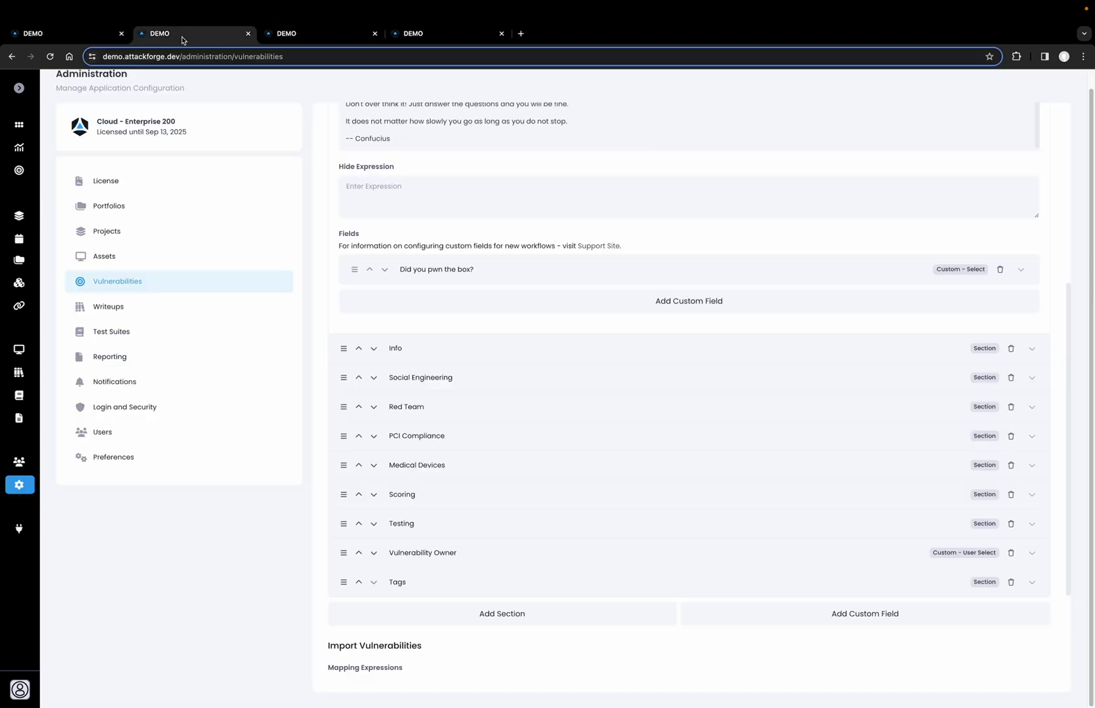
left_click(626, 308)
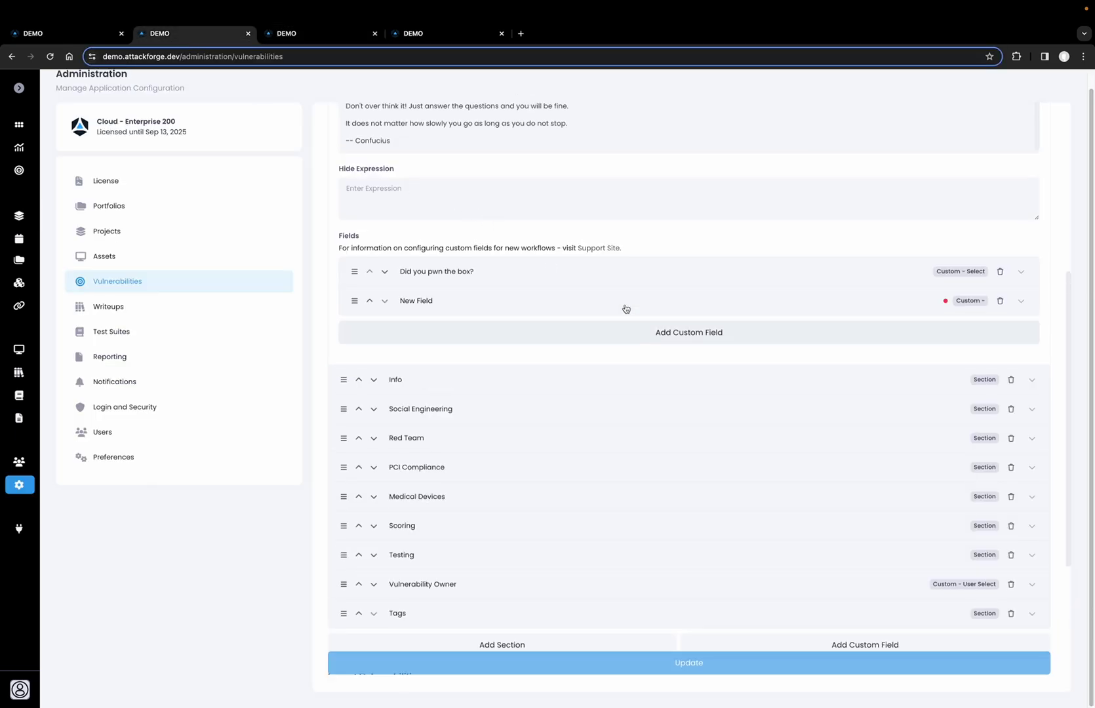
left_click(585, 309)
left_click(434, 352)
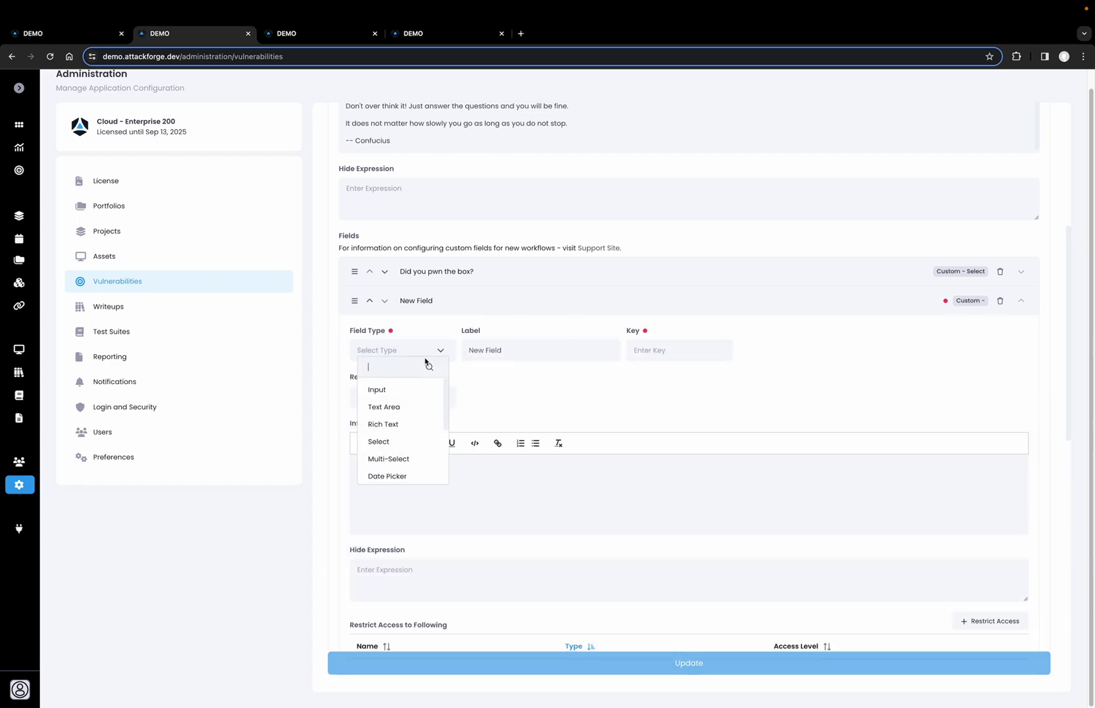
left_click(404, 443)
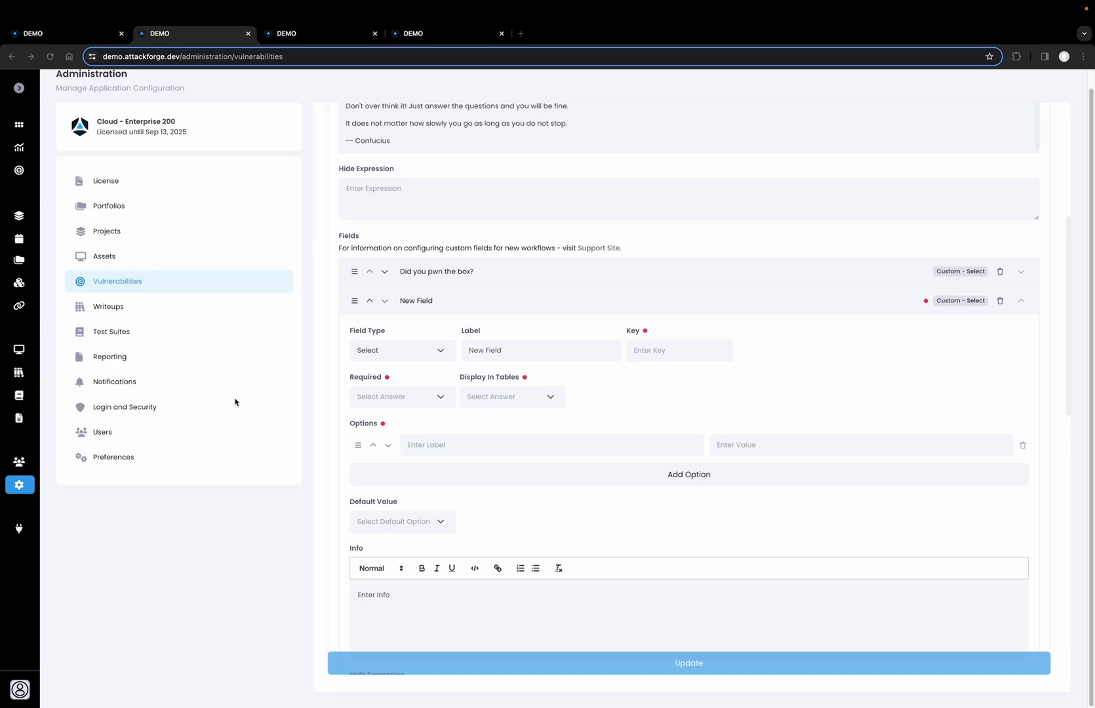
Step: Label the second custom field "Select Your Prize!" and give it the key "prize"
left_click(575, 349)
key("ctrl+a")
type("Select Your Prize!")
left_click(658, 352)
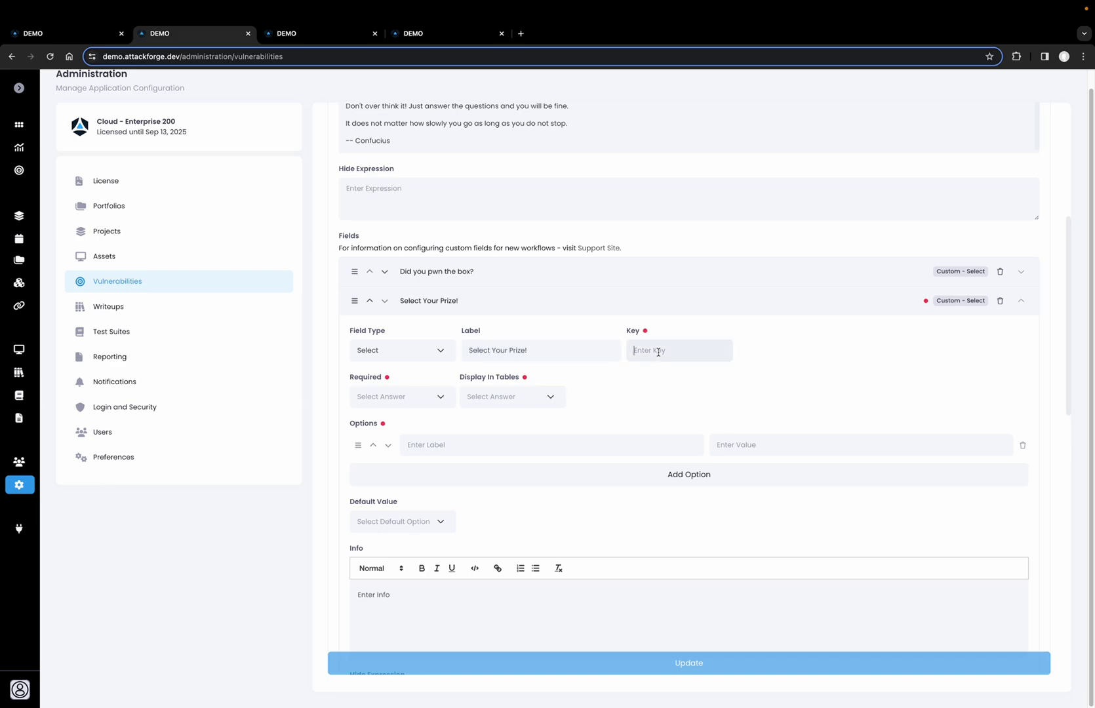
type("prize")
Step: Set both Required and Display In Tables to No for the "Select Your Prize!" field
left_click(417, 396)
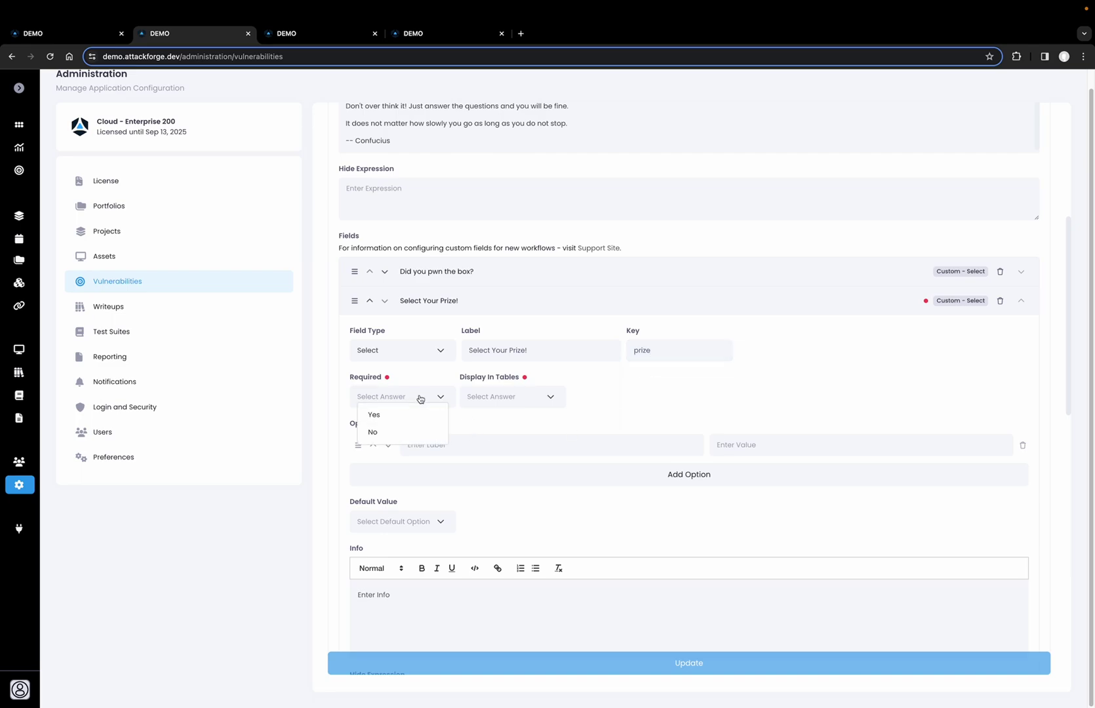
left_click(432, 432)
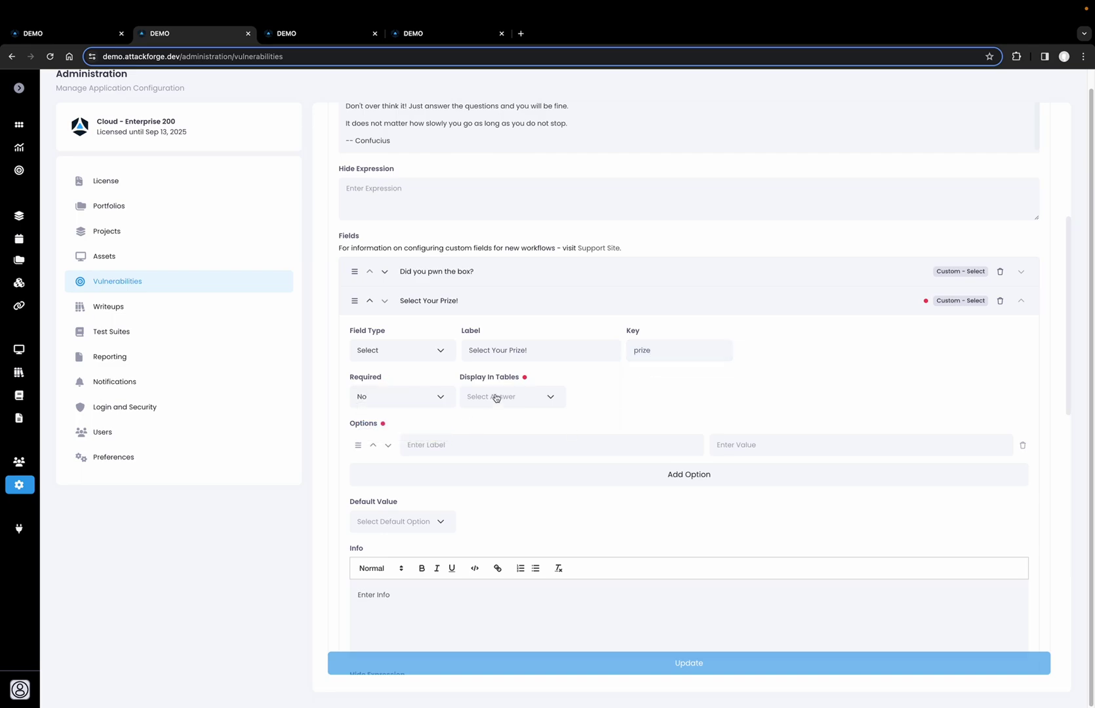
left_click(496, 398)
left_click(495, 433)
Step: Give the "Select Your Prize!" field the options "Blue pill" and "Red pill" with matching values, and save the configuration
left_click(458, 444)
type("Blue pill")
left_click(761, 450)
type("Blue pill")
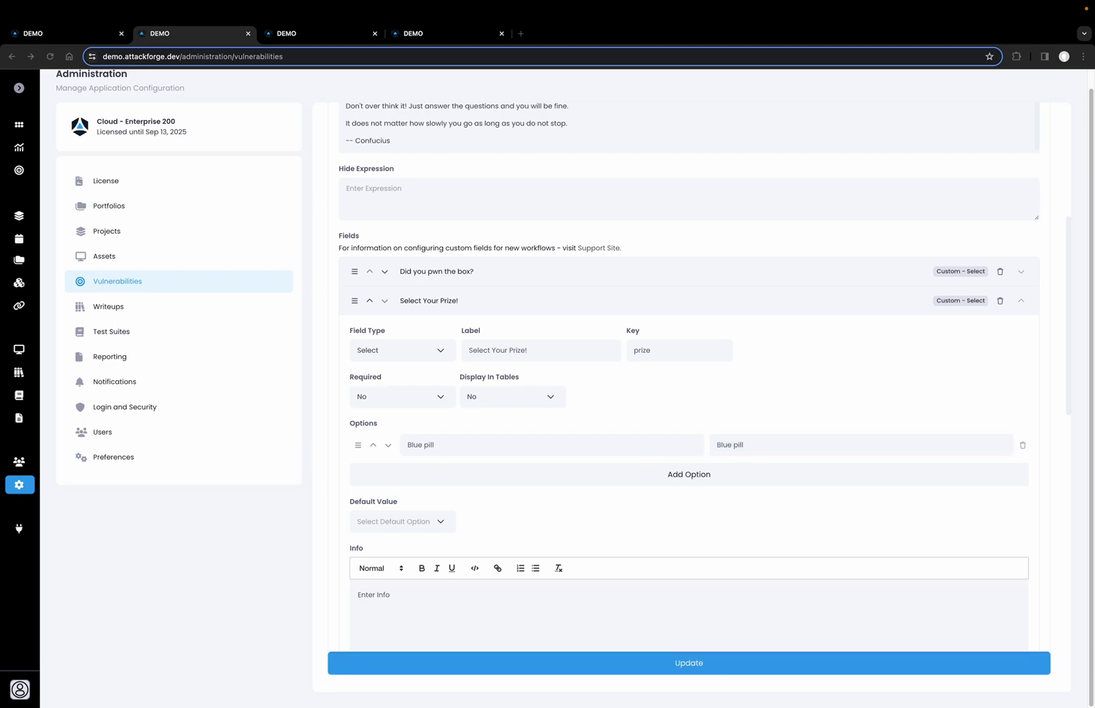
left_click(597, 474)
left_click(513, 473)
type("Red pill")
left_click(731, 471)
type("Red pill")
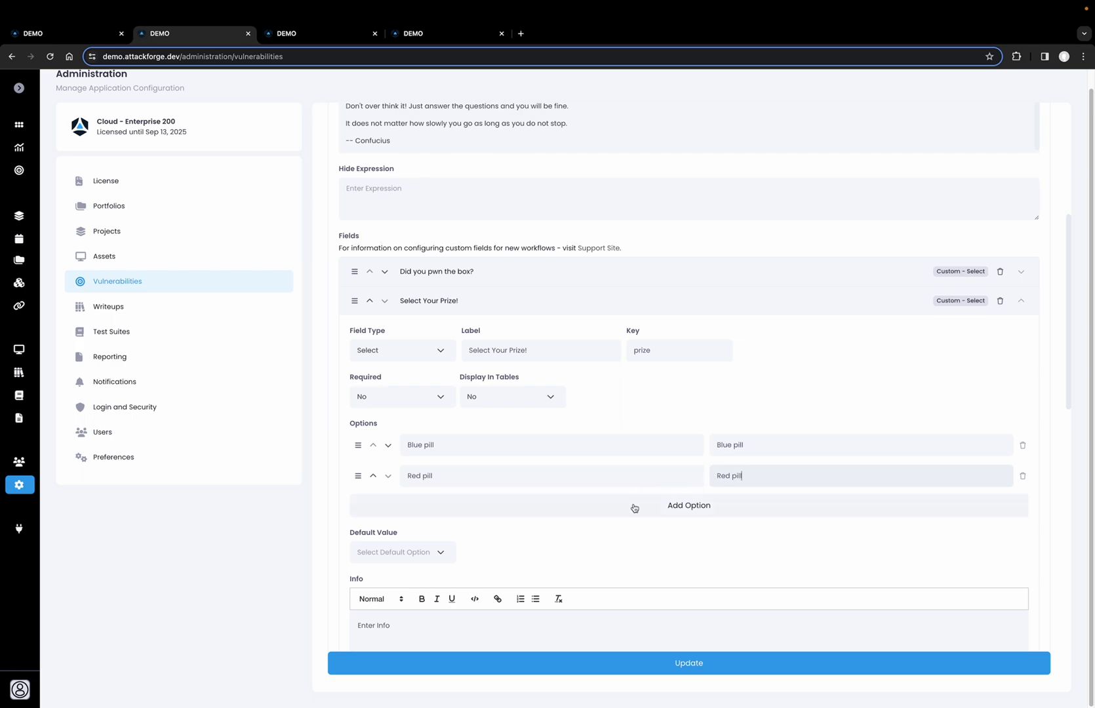
left_click(615, 673)
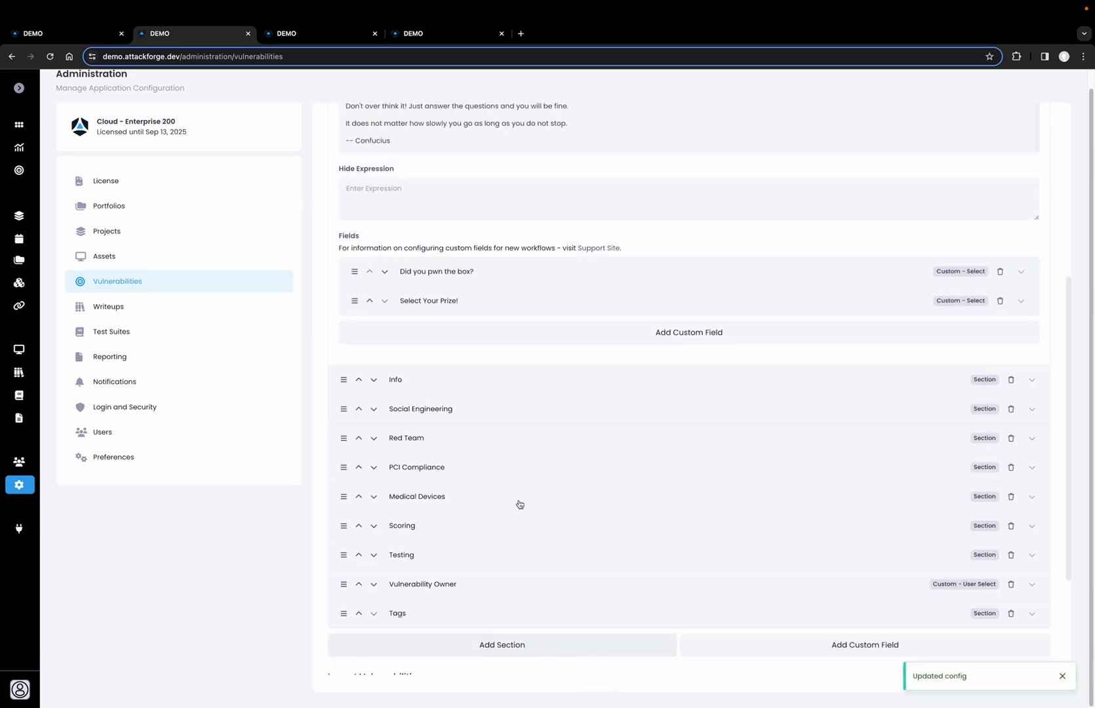
Step: Check the choices offered by "Select Your Prize!" on the new vulnerability form
left_click(309, 41)
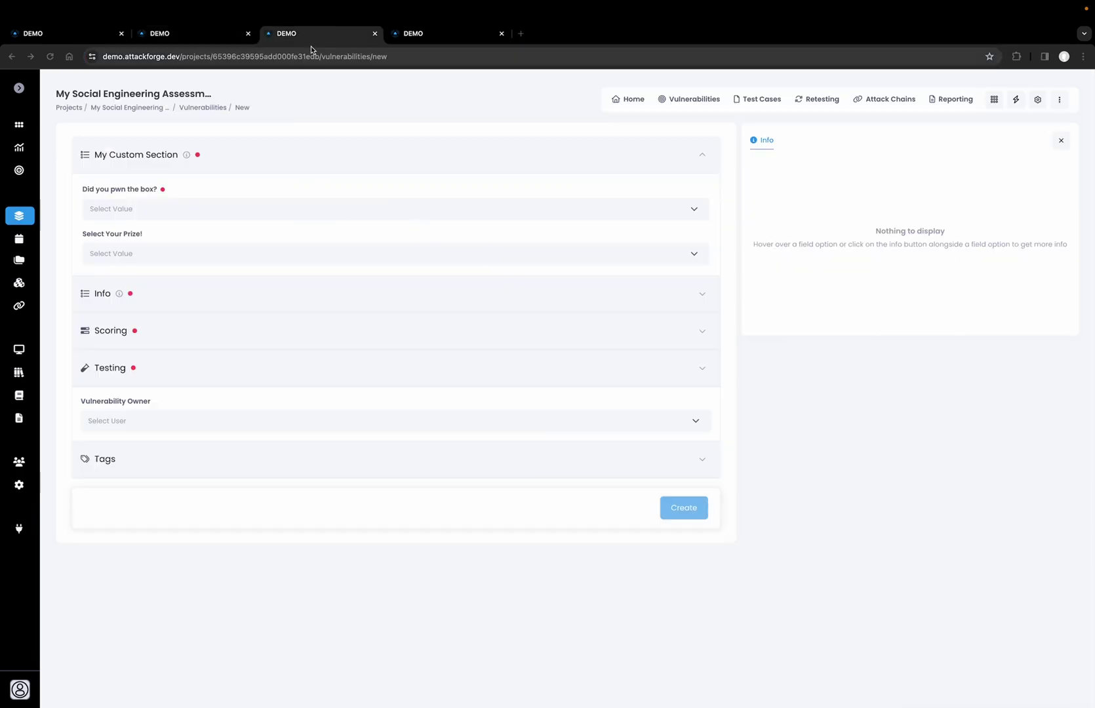
left_click(236, 255)
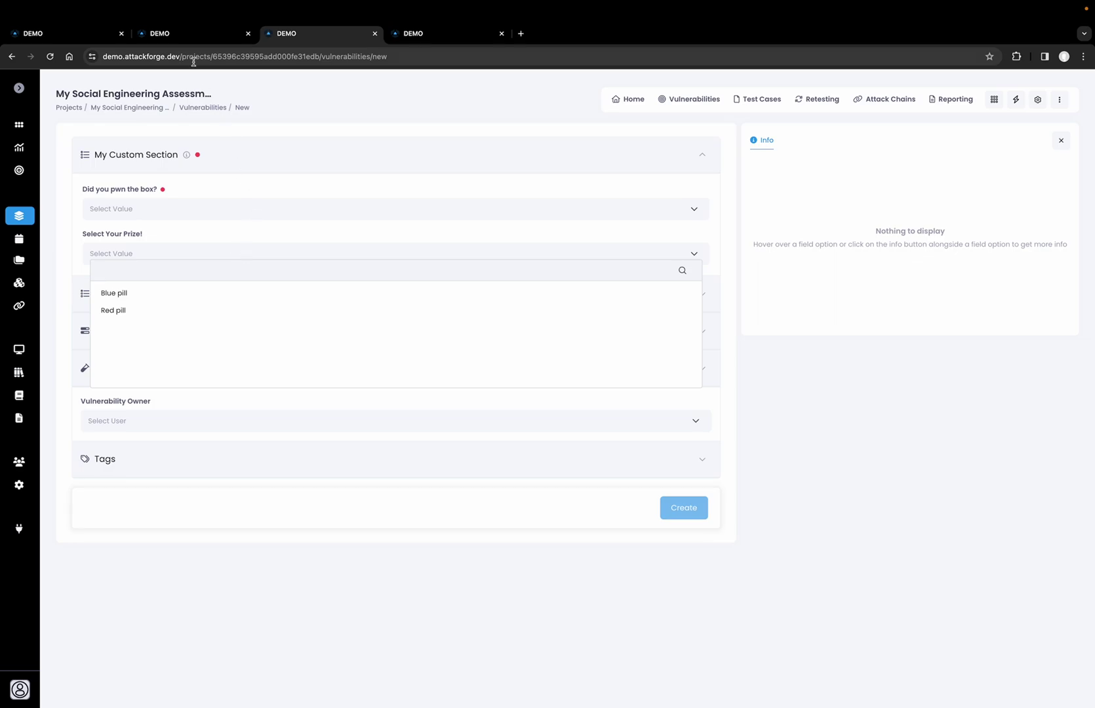
Step: Set the Hide Expression of the "Select Your Prize!" field to custom.pwned !== "You Know It!" and save the configuration
left_click(181, 38)
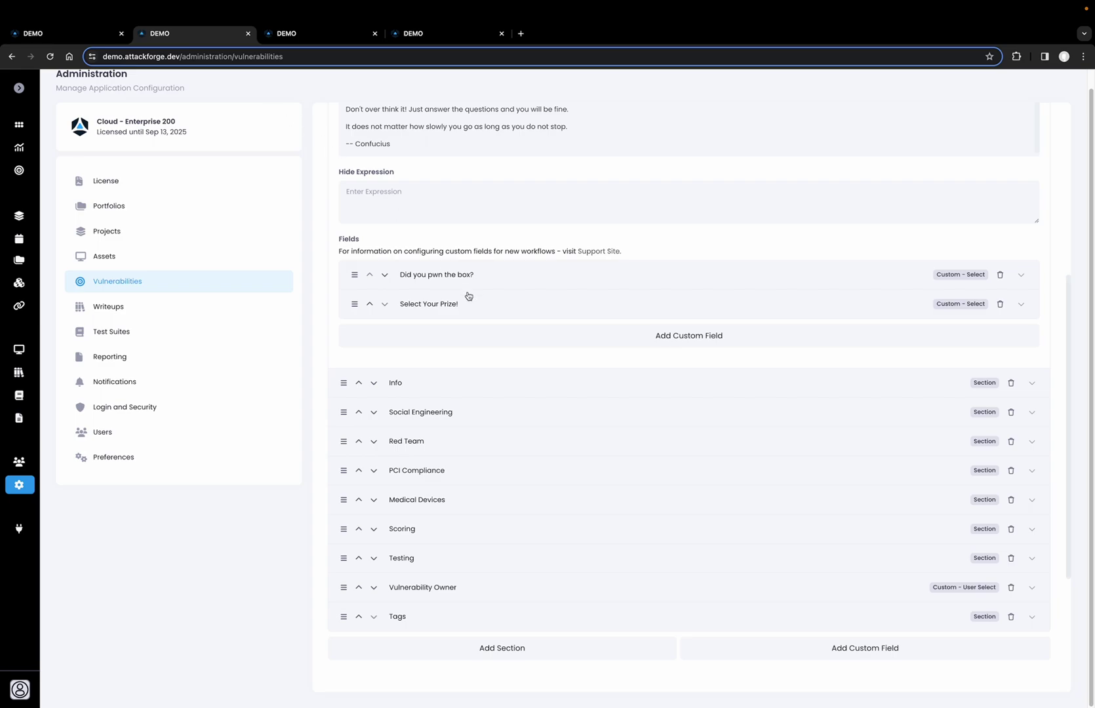
left_click(513, 301)
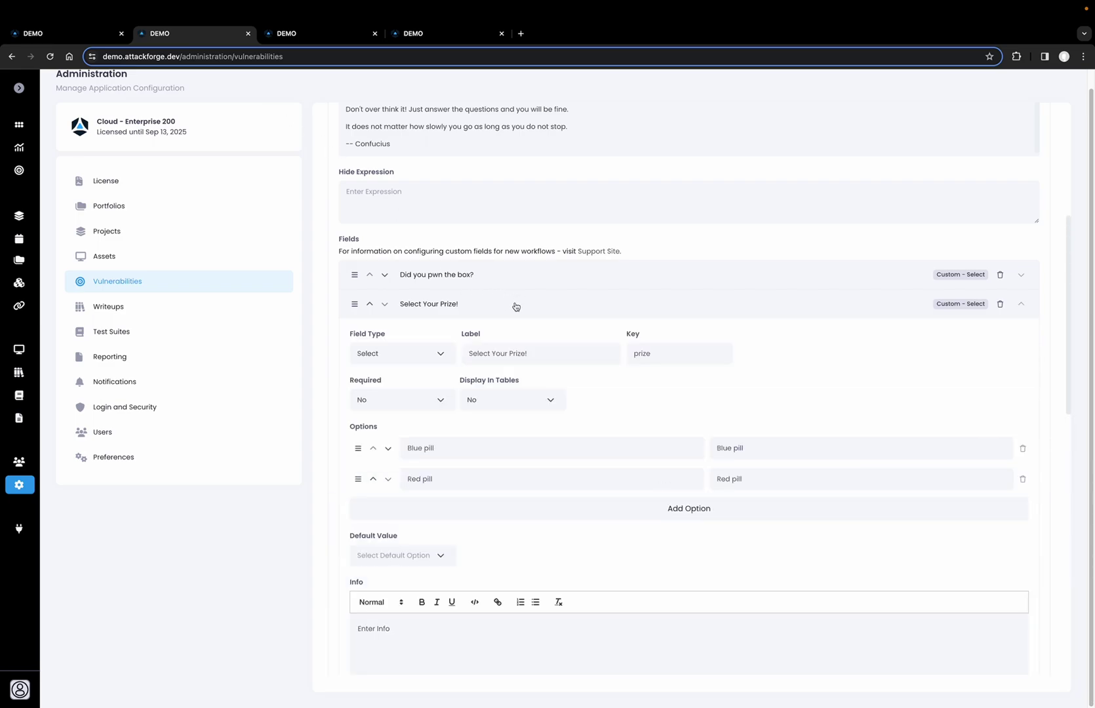
scroll(558, 346, "down", 1)
scroll(561, 350, "down", 1)
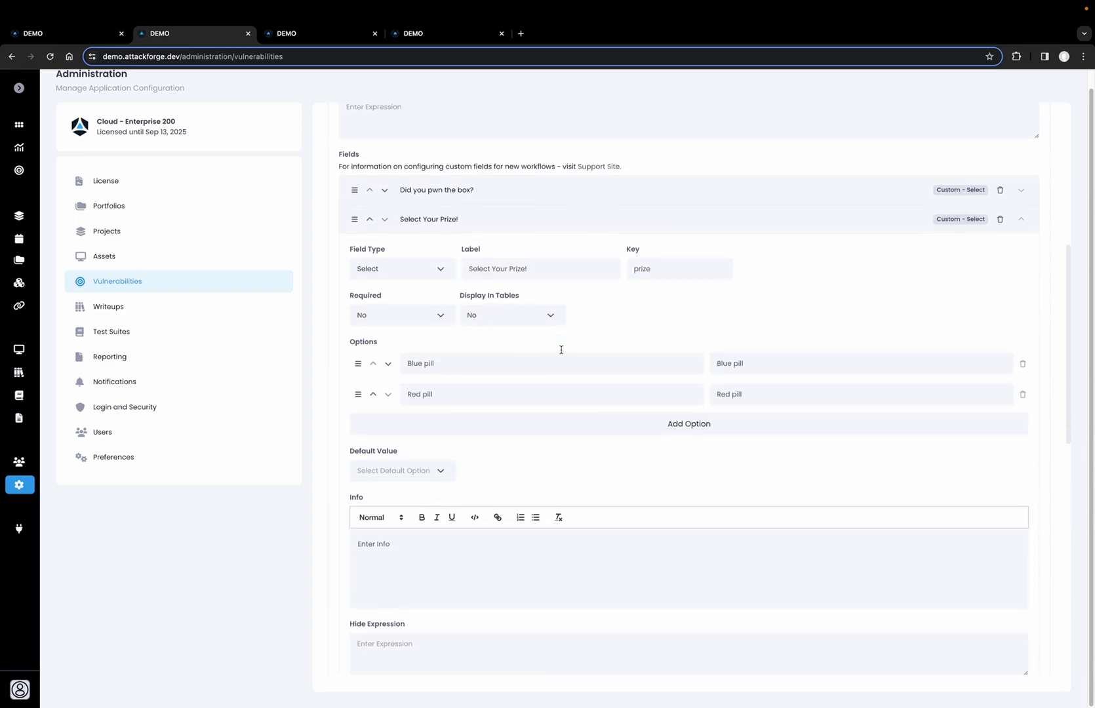
scroll(561, 349, "down", 5)
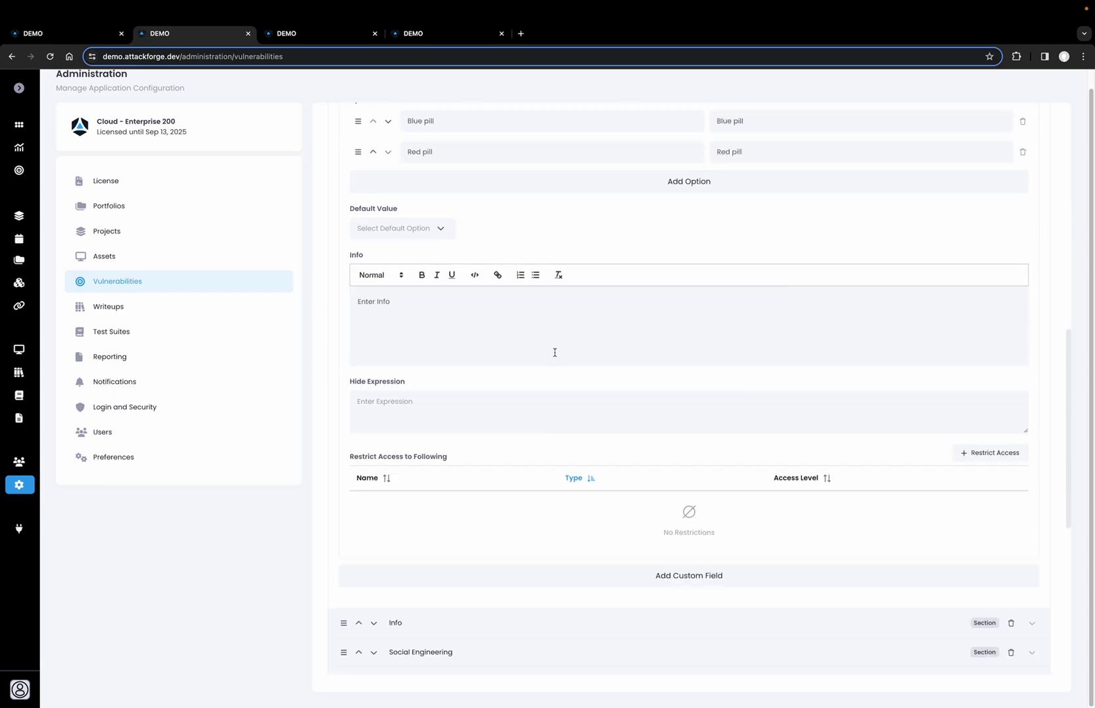
scroll(472, 417, "up", 1)
left_click(453, 430)
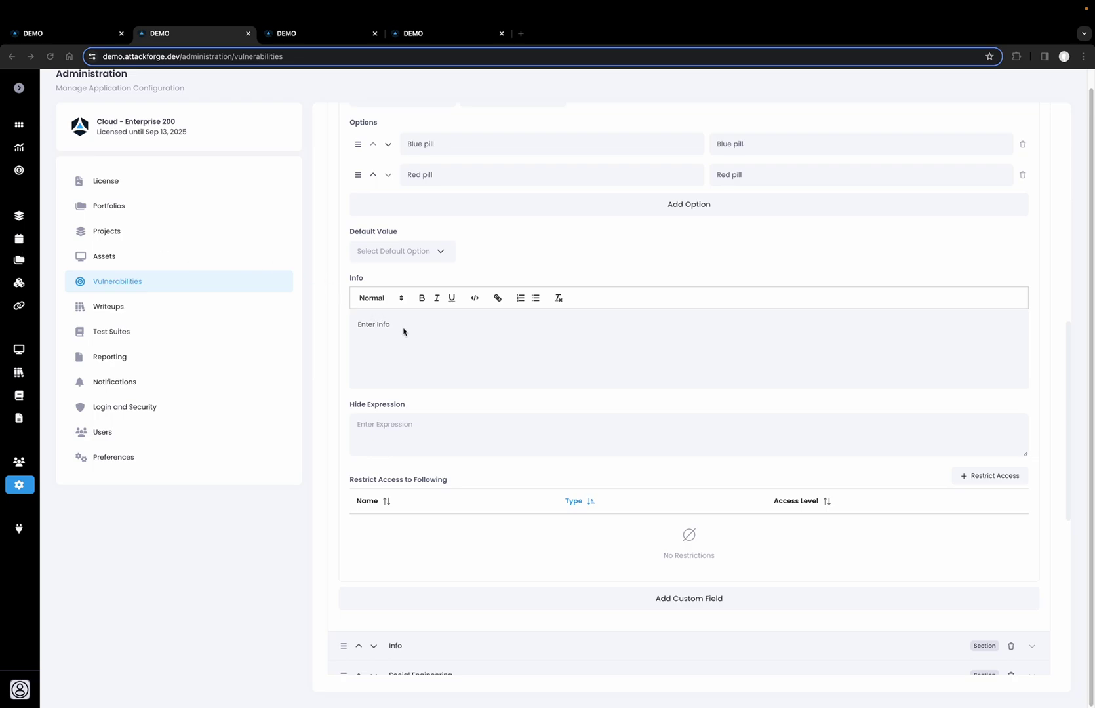
left_click(413, 424)
type("custom.pwned == \"You Know It!\"")
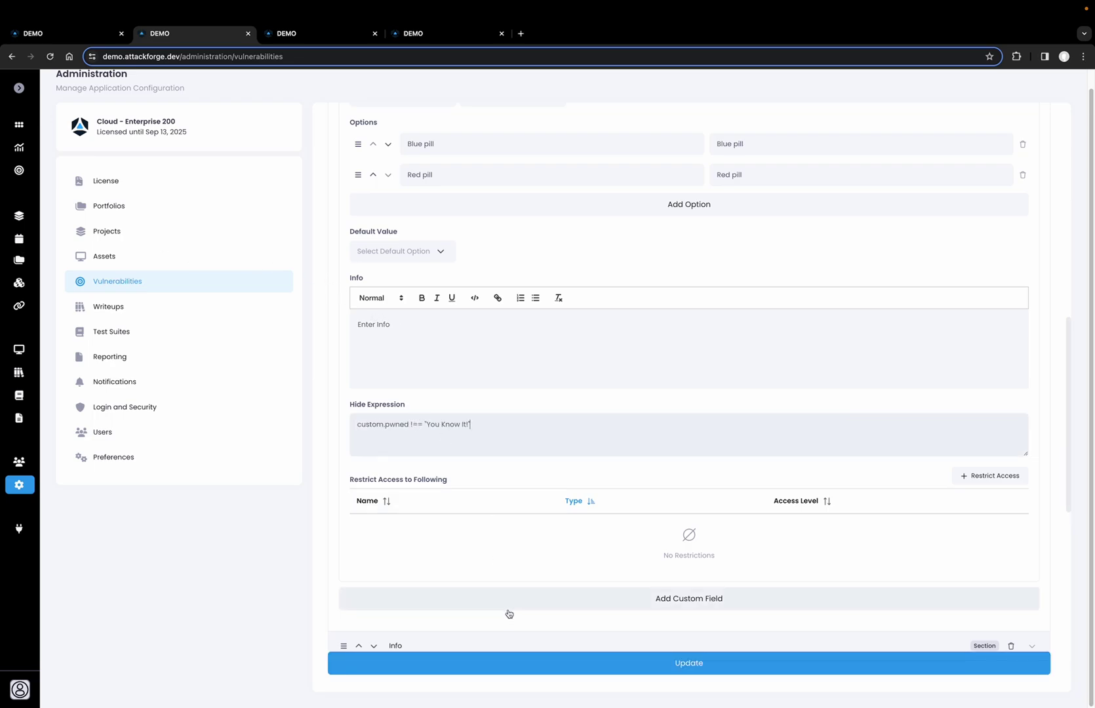
left_click(521, 667)
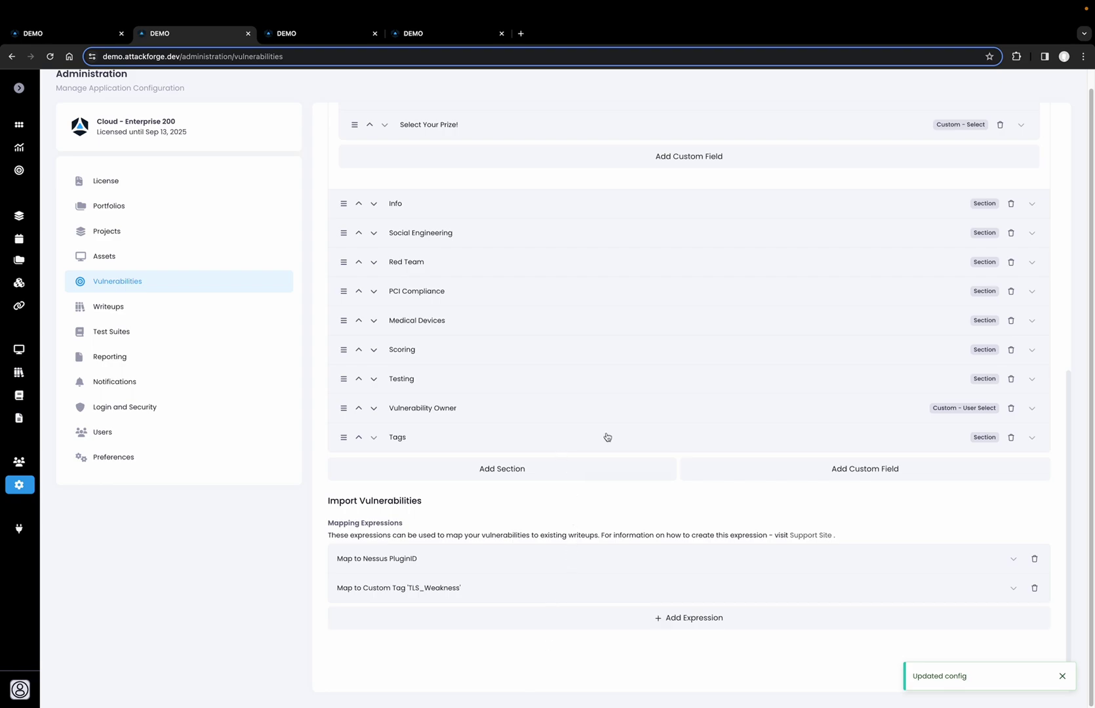
Step: Test the hide expression on the new vulnerability form by answering "You Know It!" and viewing the choices under "Select Your Prize!"
scroll(657, 340, "up", 2)
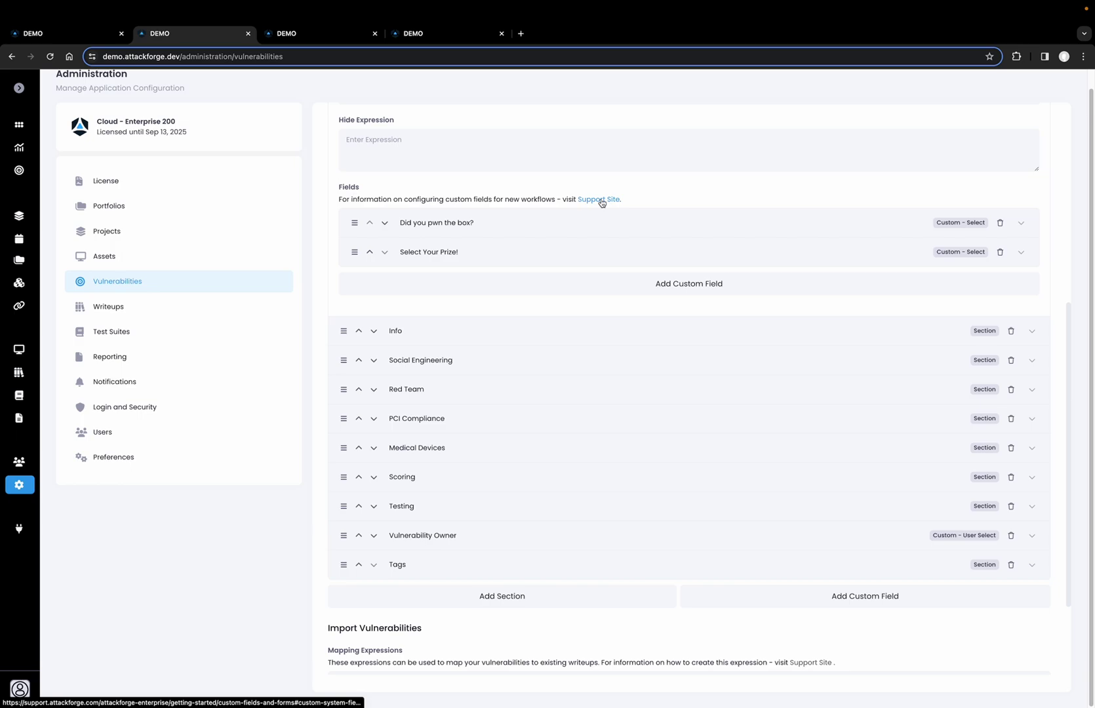
left_click(313, 38)
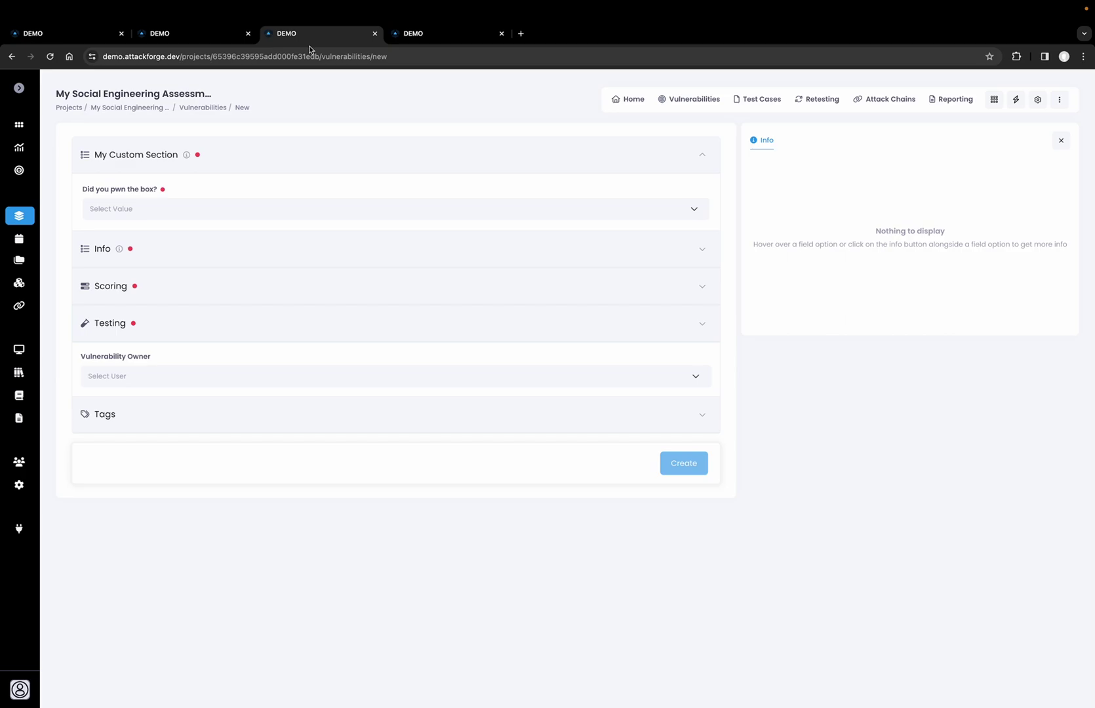
left_click(218, 210)
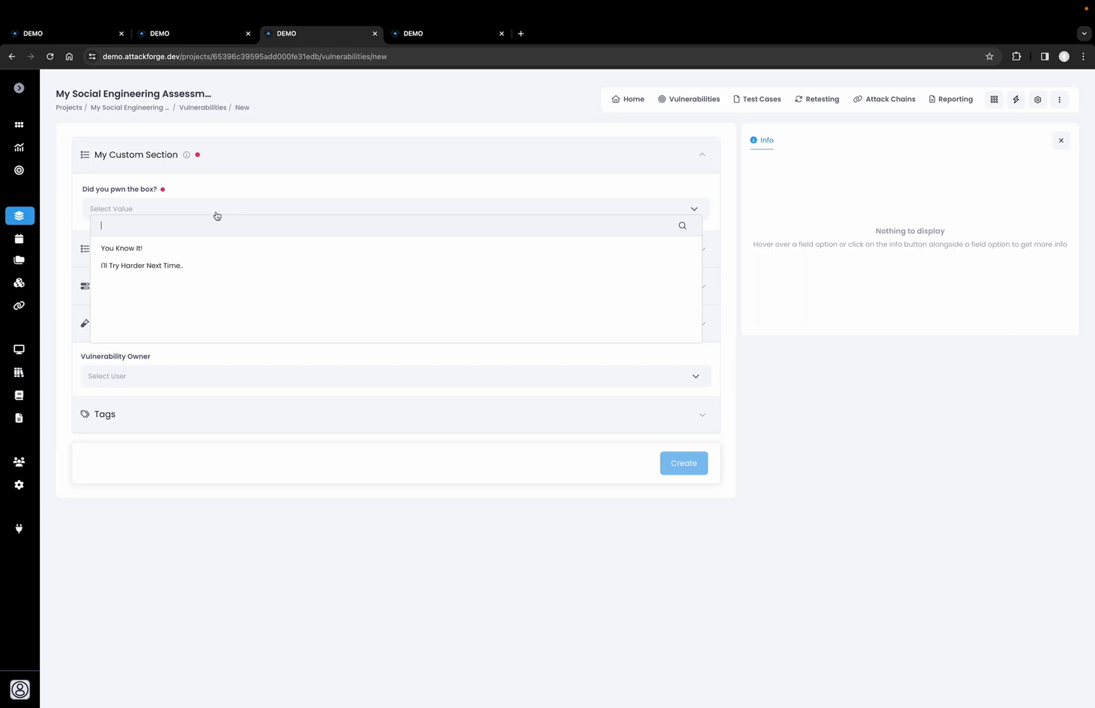
left_click(203, 247)
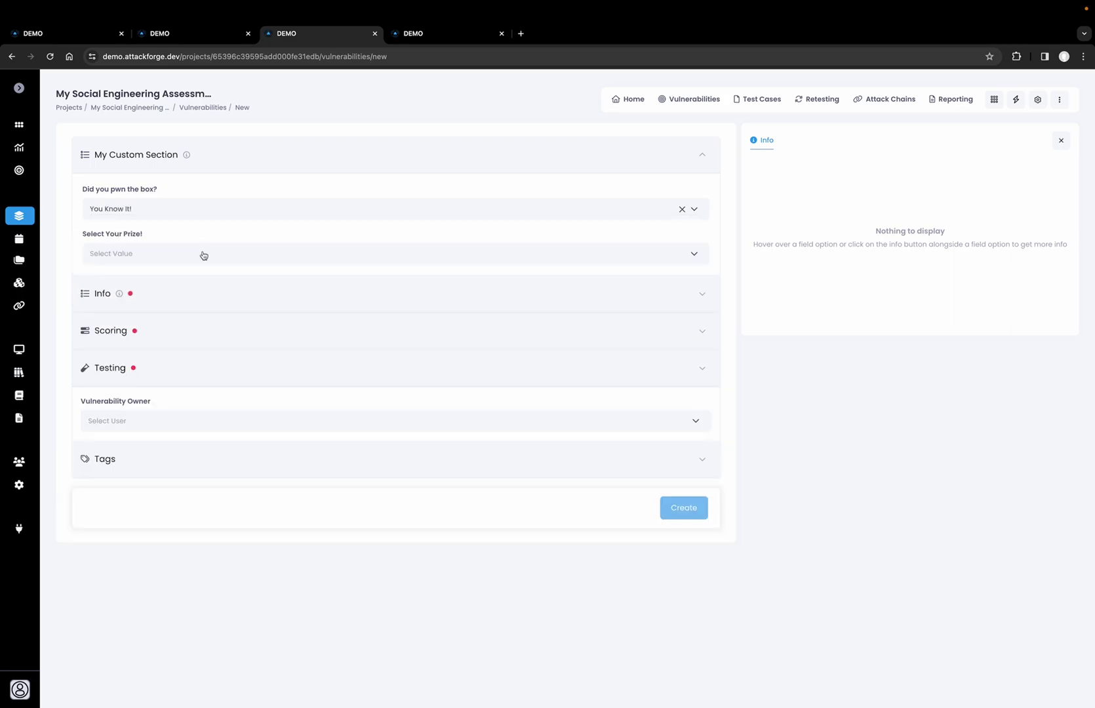
left_click(204, 255)
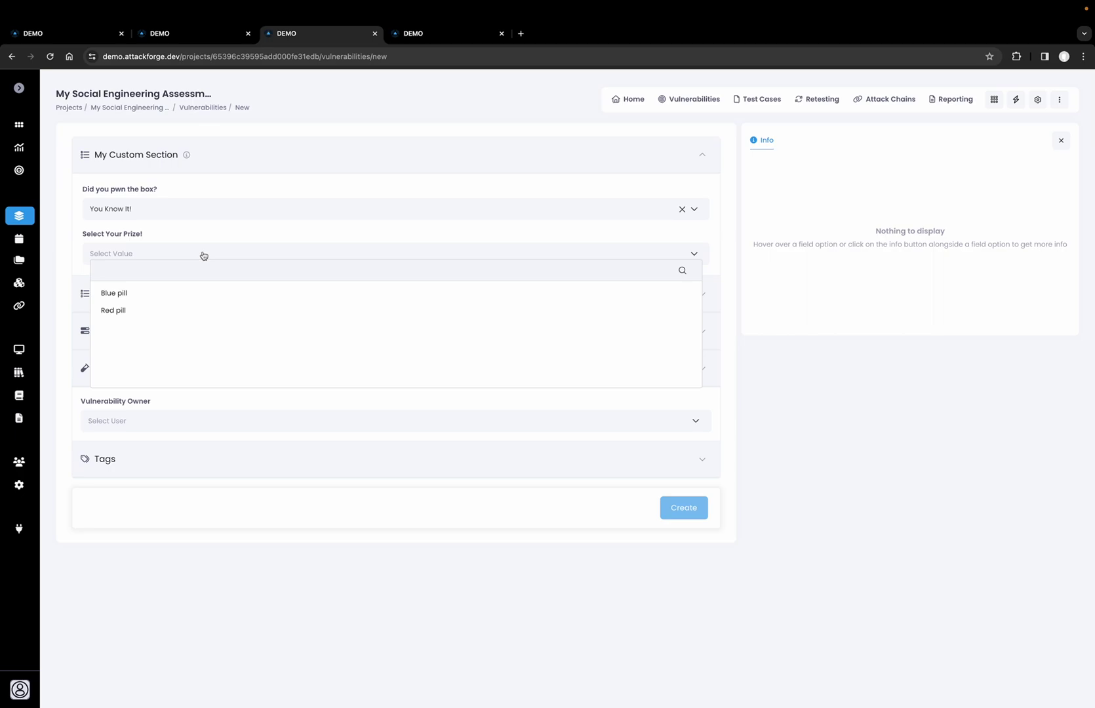
Step: Restrict access to the "Select Your Prize!" field to the MetaCortex group with the Edit access level, and save the configuration
left_click(189, 38)
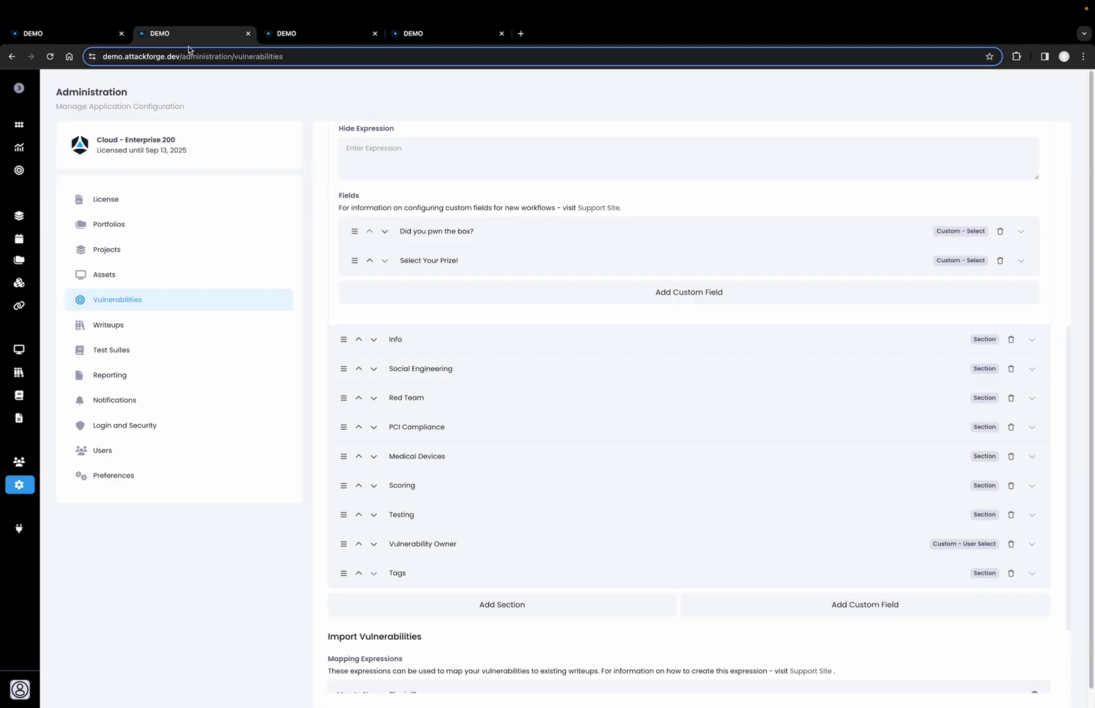
left_click(604, 267)
scroll(603, 371, "down", 3)
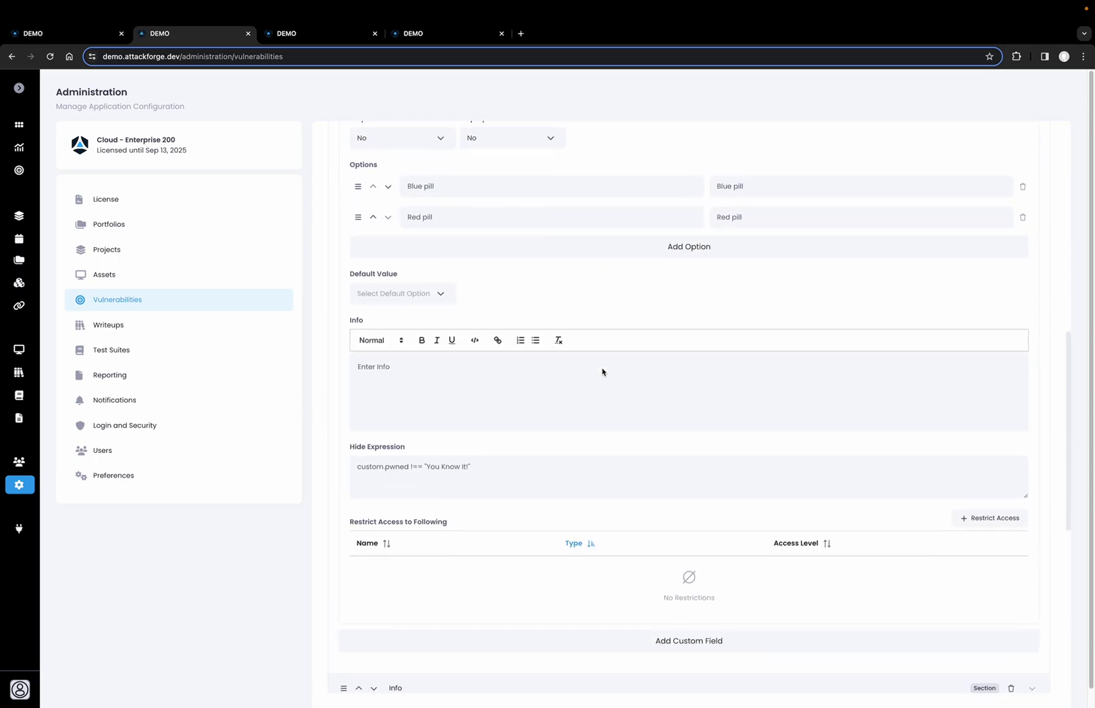
scroll(602, 371, "down", 2)
scroll(621, 374, "down", 2)
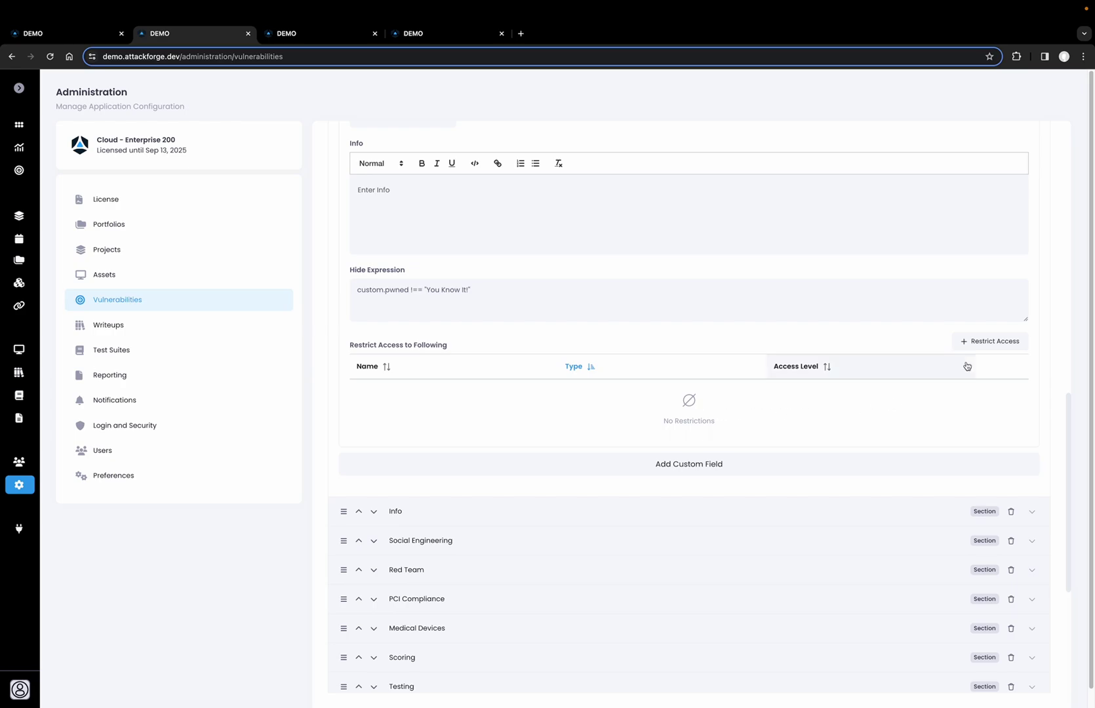
left_click(973, 341)
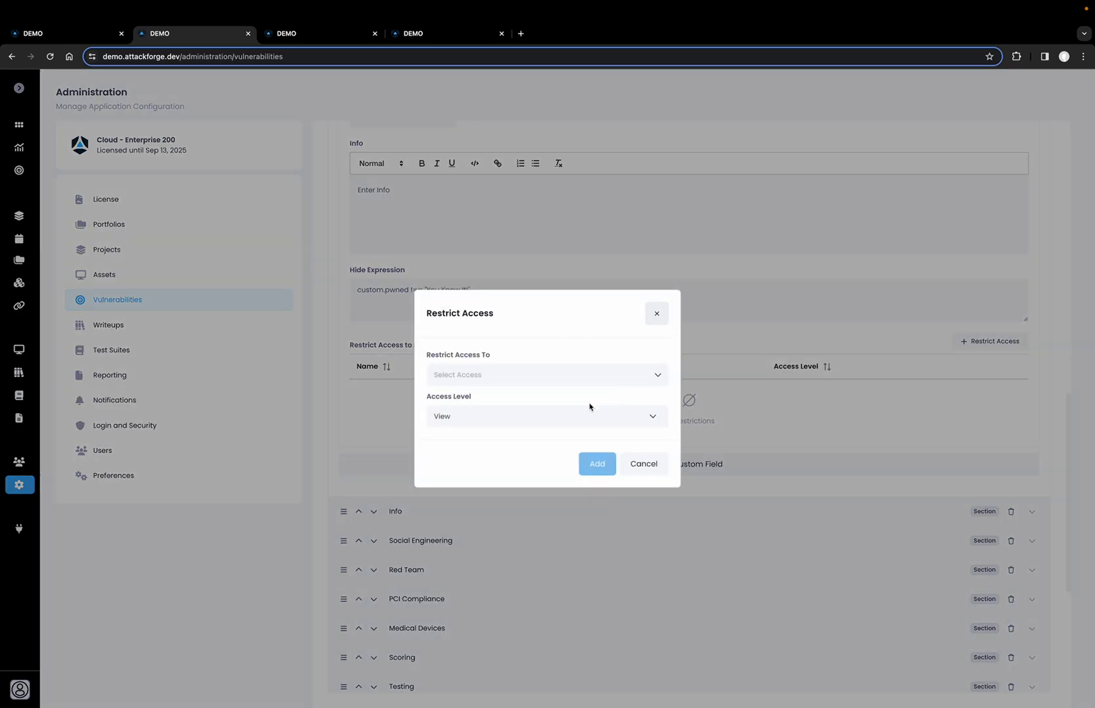
left_click(570, 383)
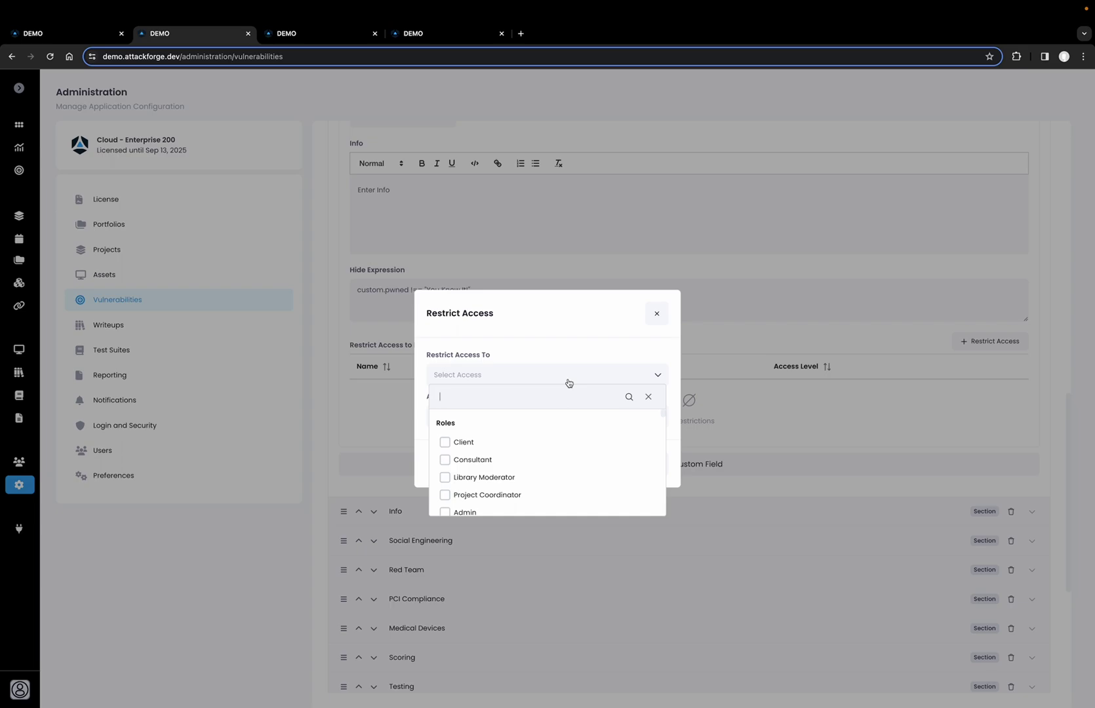
type("meta")
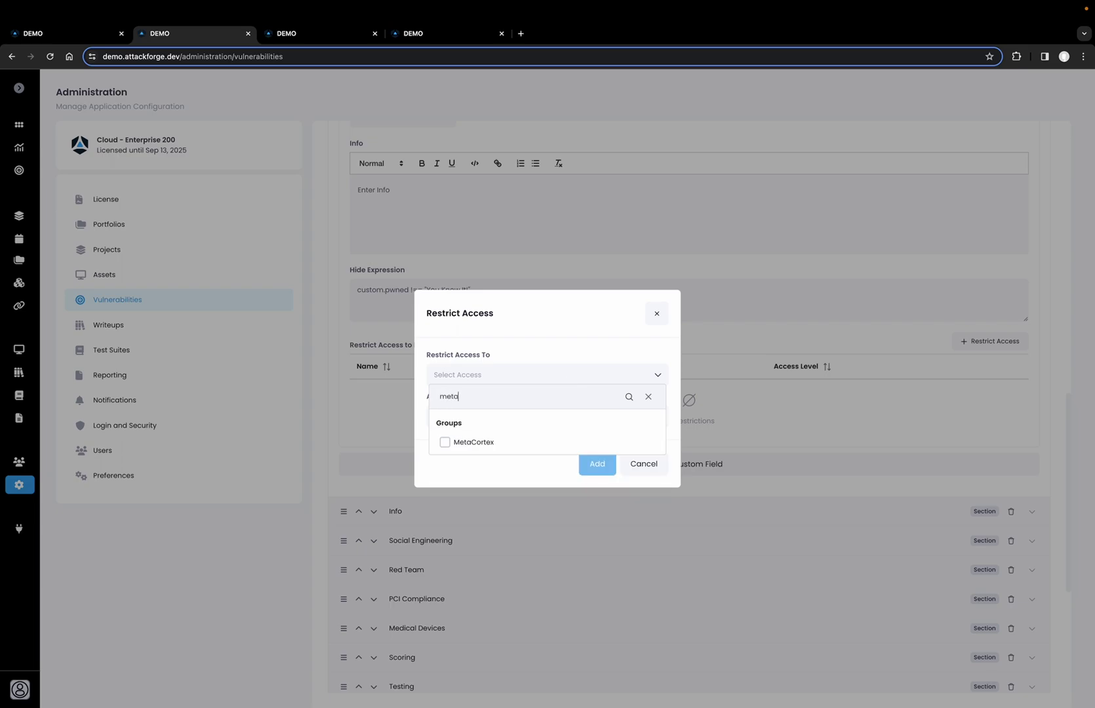
left_click(491, 443)
left_click(533, 360)
left_click(516, 417)
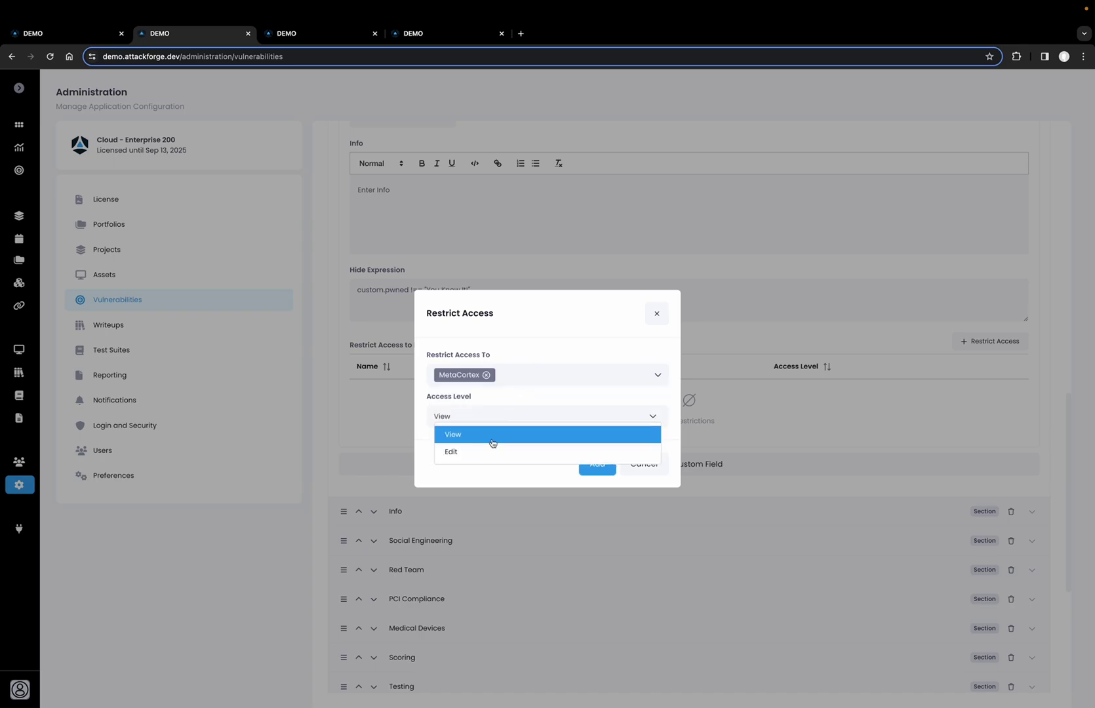
left_click(488, 452)
left_click(594, 465)
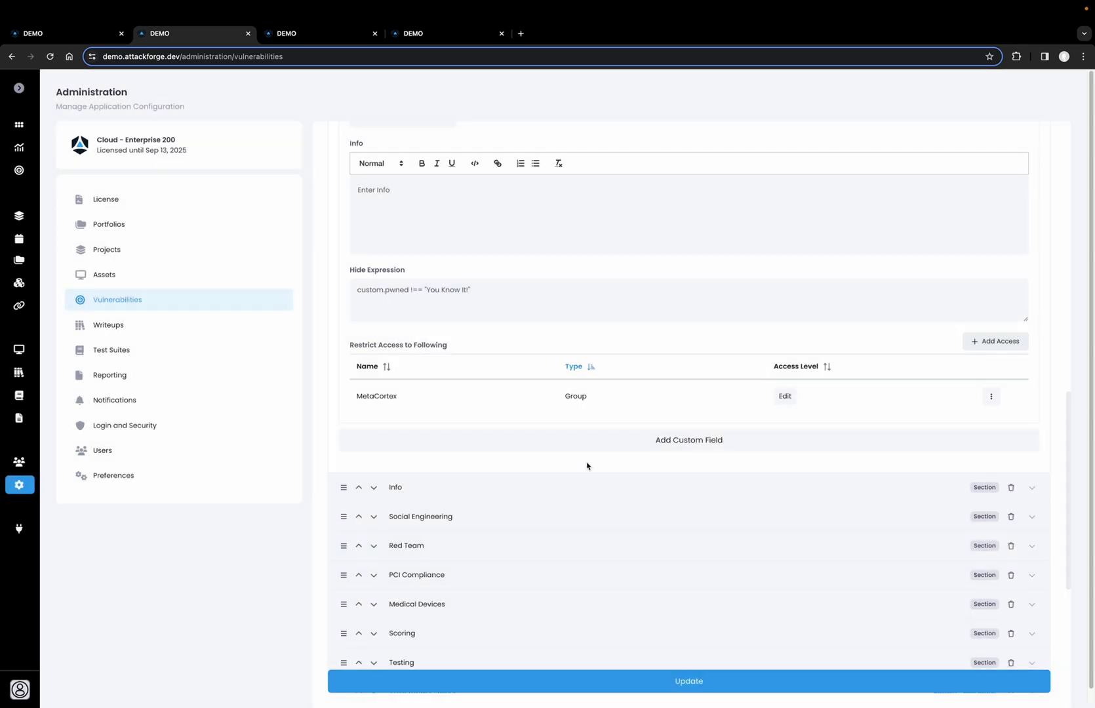
left_click(627, 681)
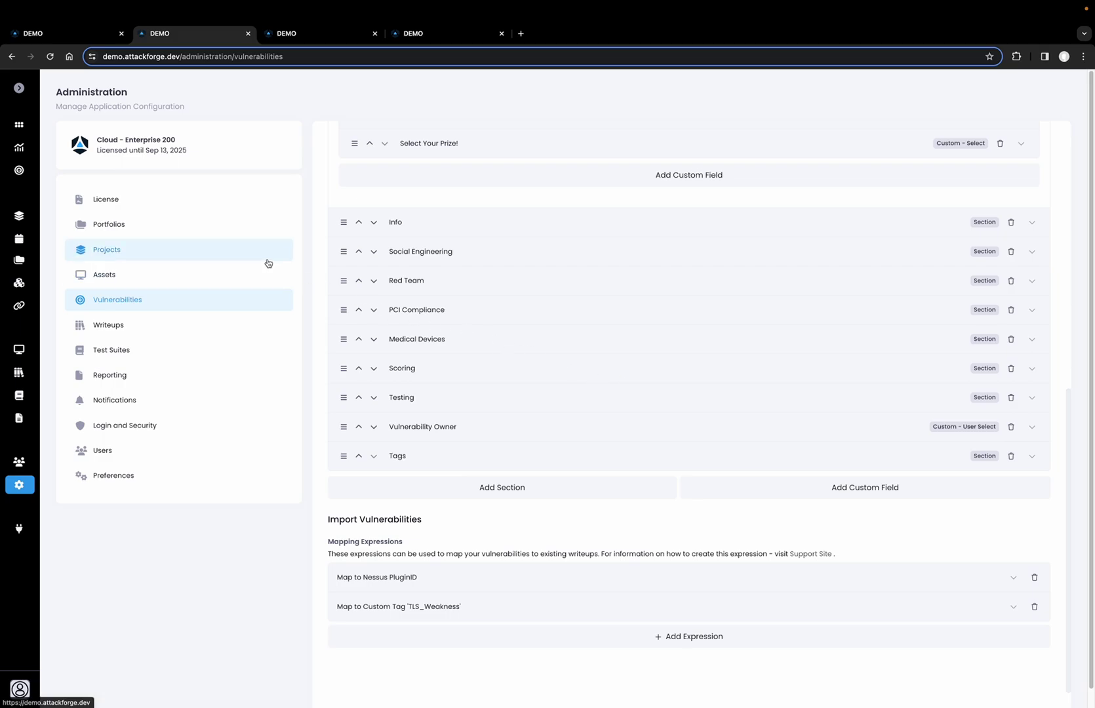
Step: Review the settings and options of the "Testing Type(s)" custom field in the Projects configuration
left_click(267, 262)
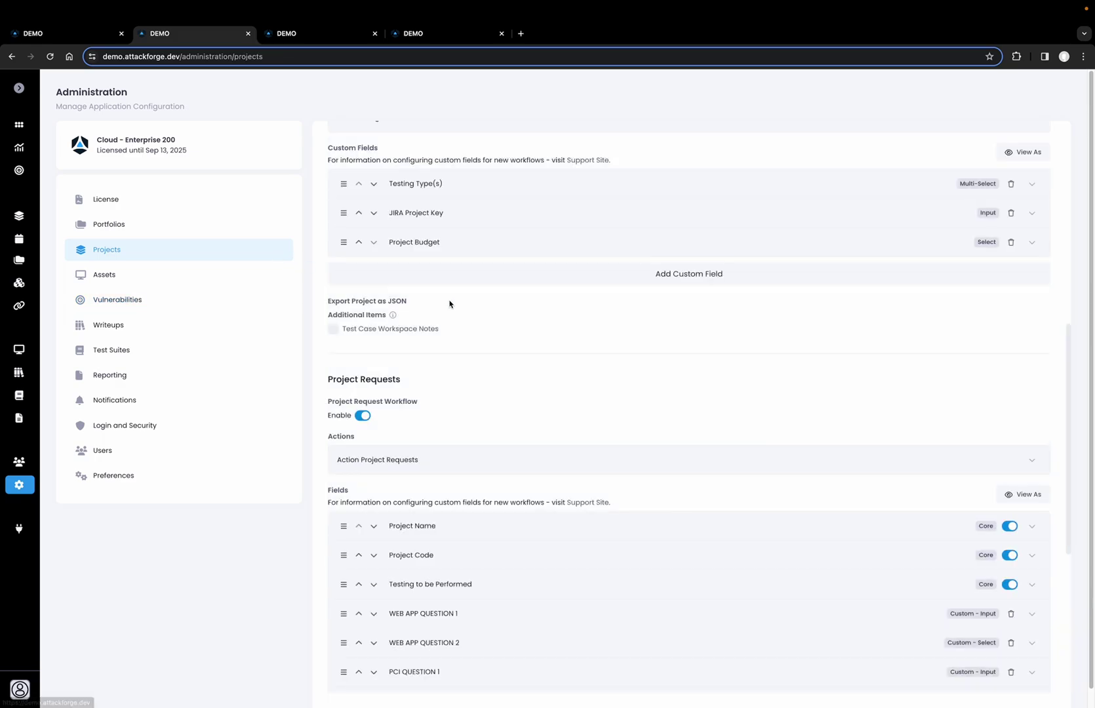
scroll(473, 297, "up", 2)
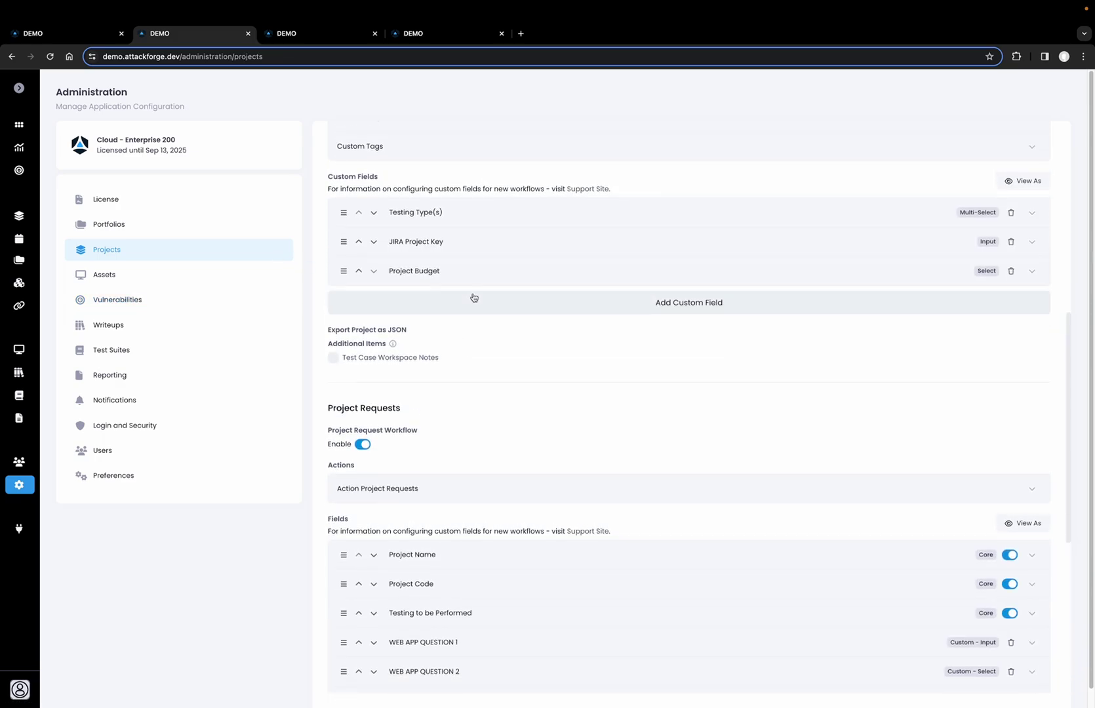
left_click(460, 229)
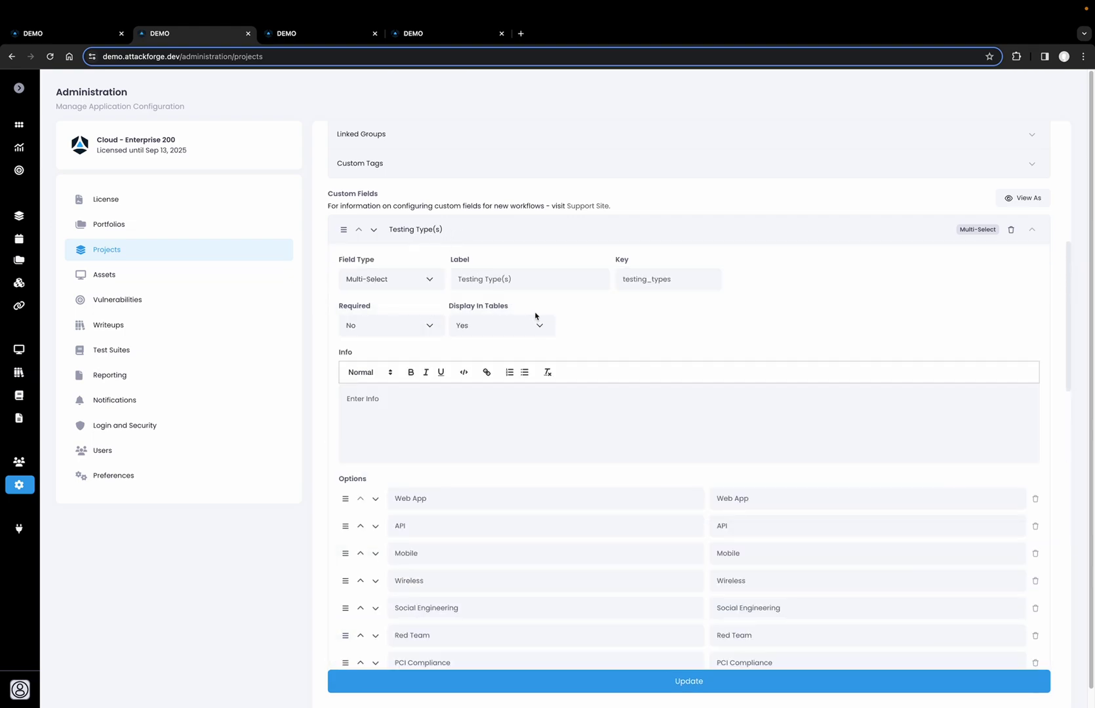
scroll(537, 315, "down", 3)
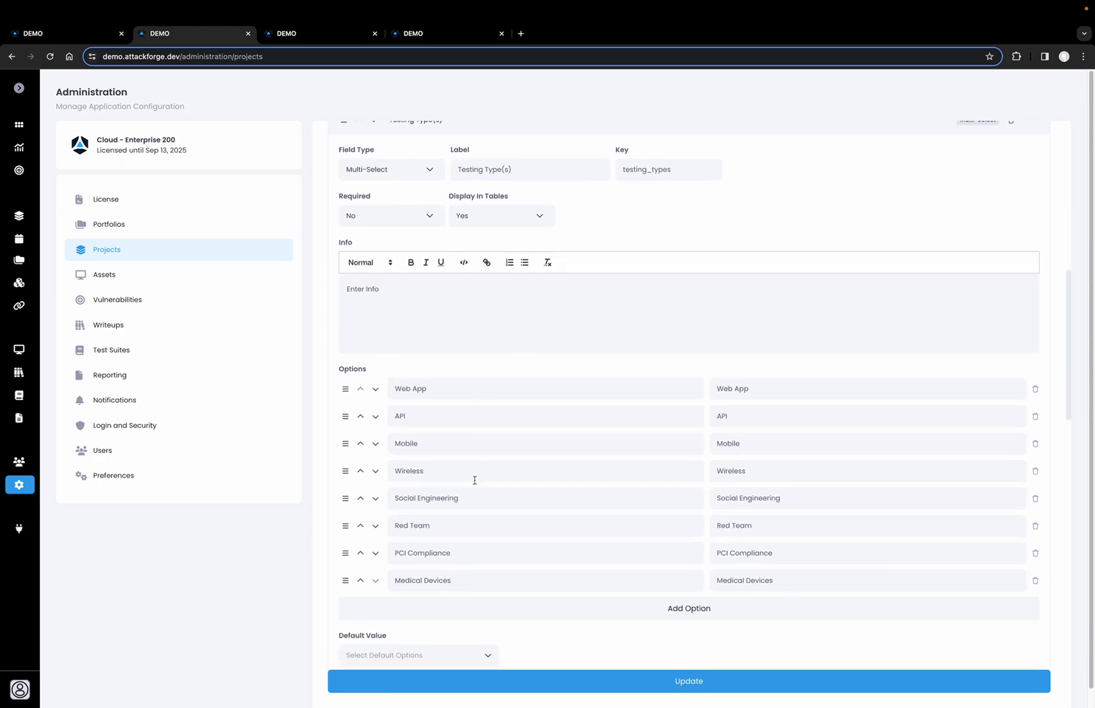
scroll(474, 486, "down", 1)
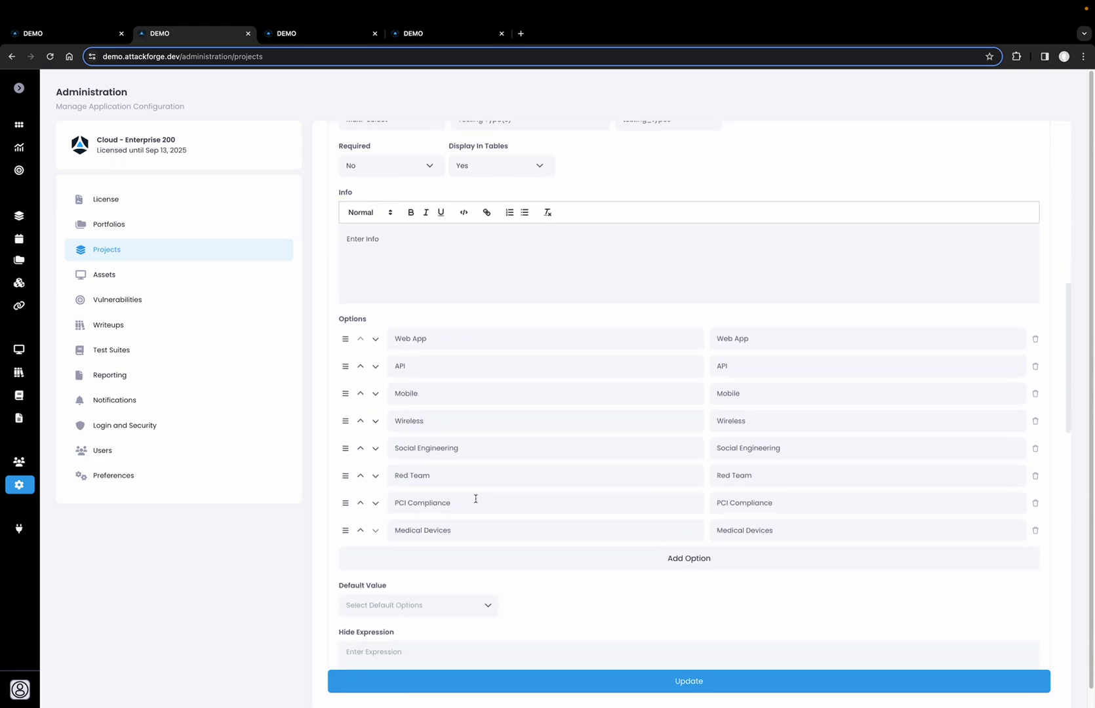
Step: Examine the Hide Expression of the Social Engineering section in the Vulnerabilities form configuration, especially its project.custom.testing_types reference
left_click(213, 313)
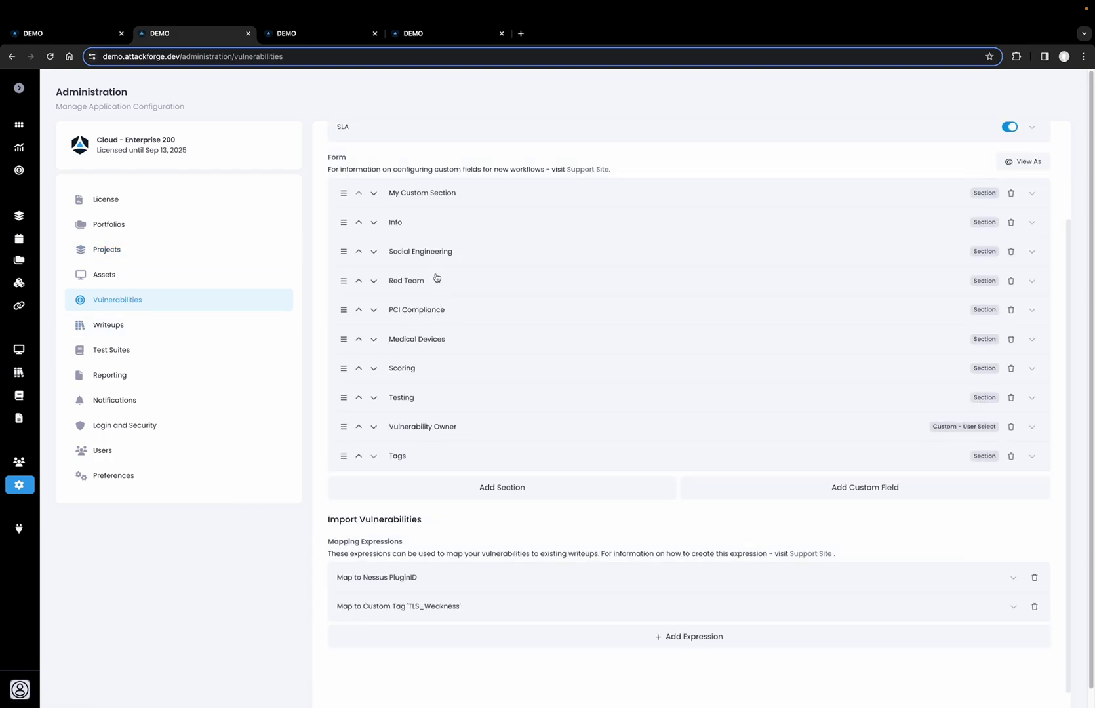
left_click(435, 253)
scroll(469, 366, "down", 1)
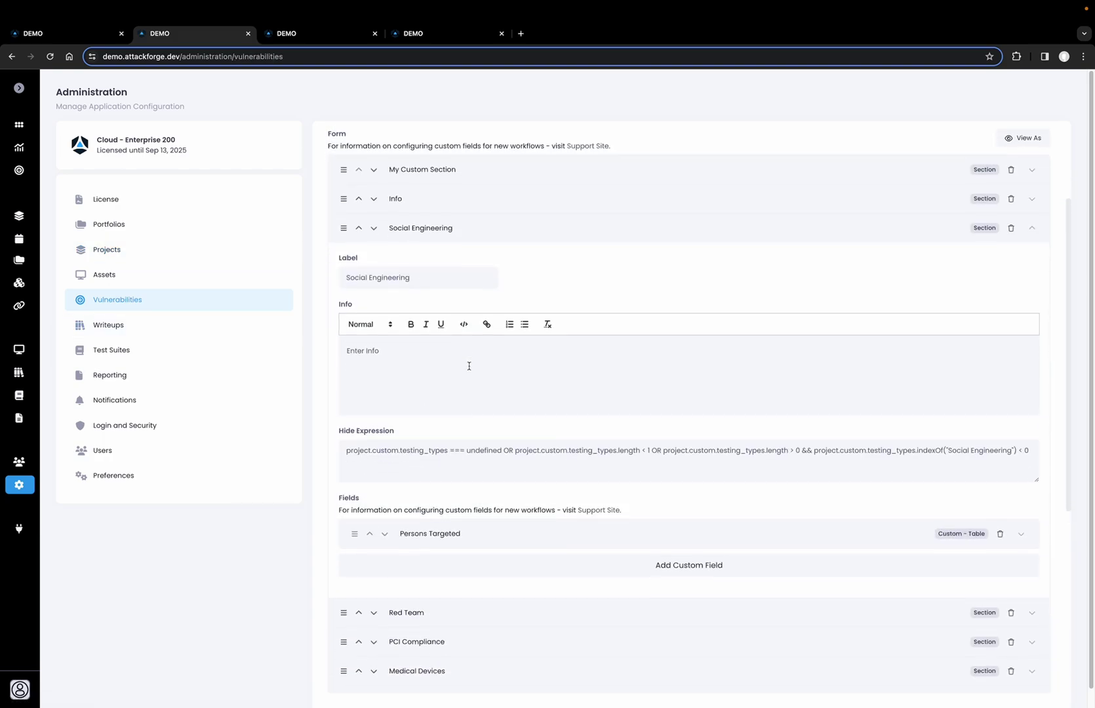
scroll(468, 366, "down", 3)
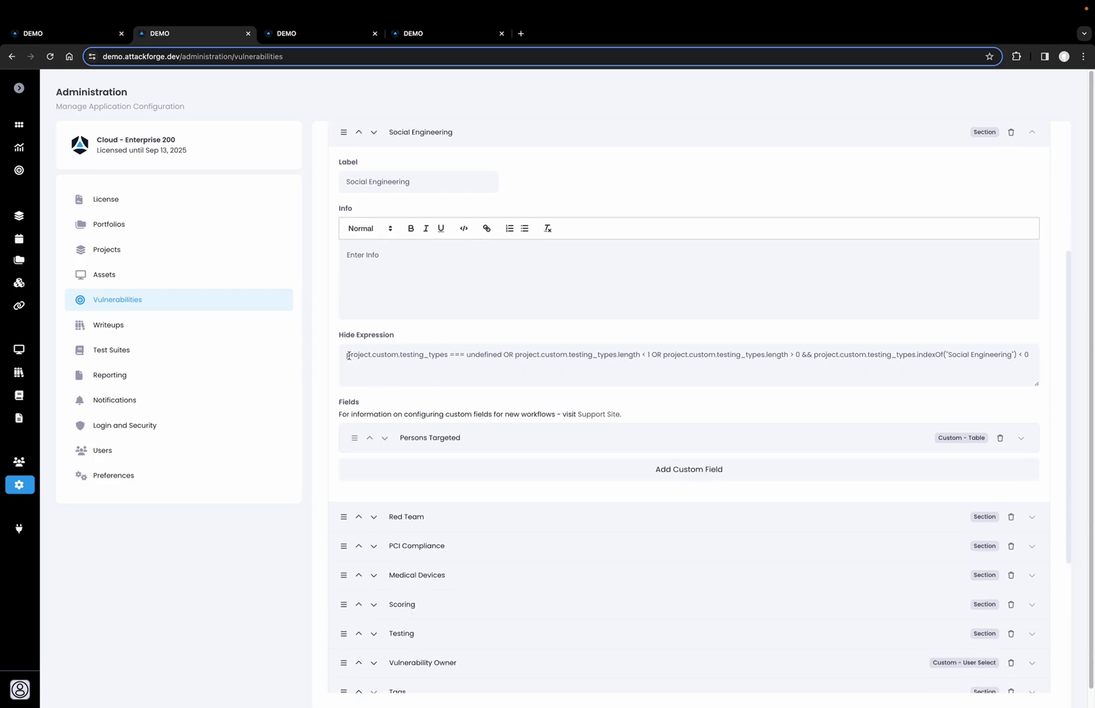
left_click_drag(345, 355, 449, 354)
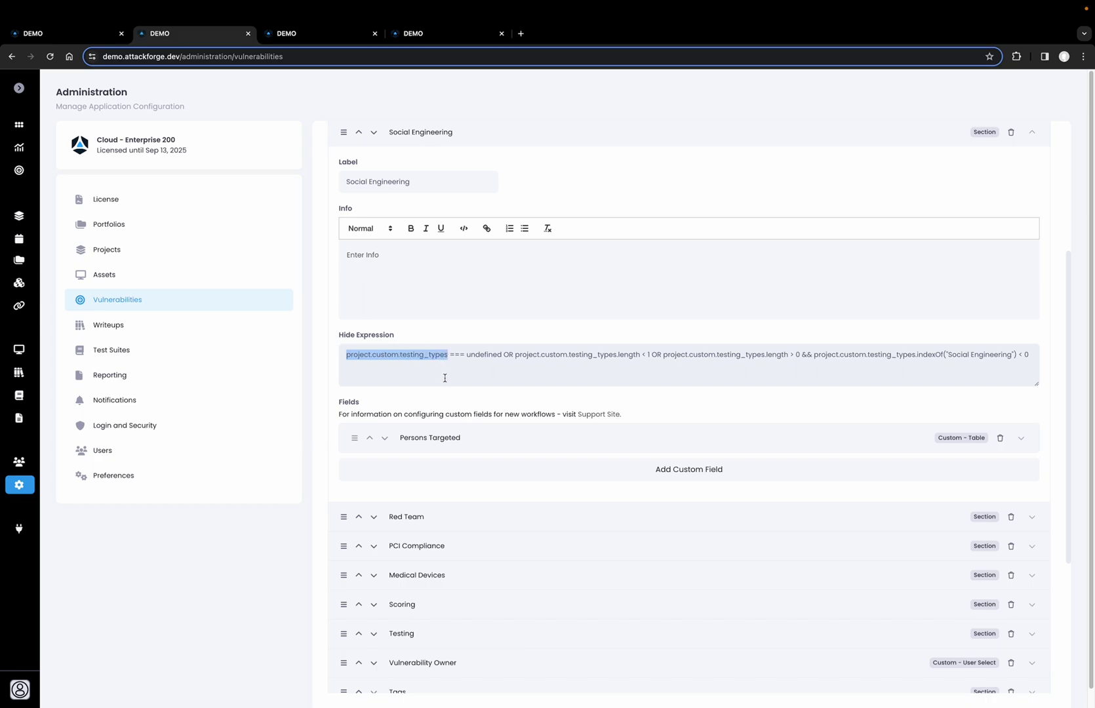
left_click(444, 378)
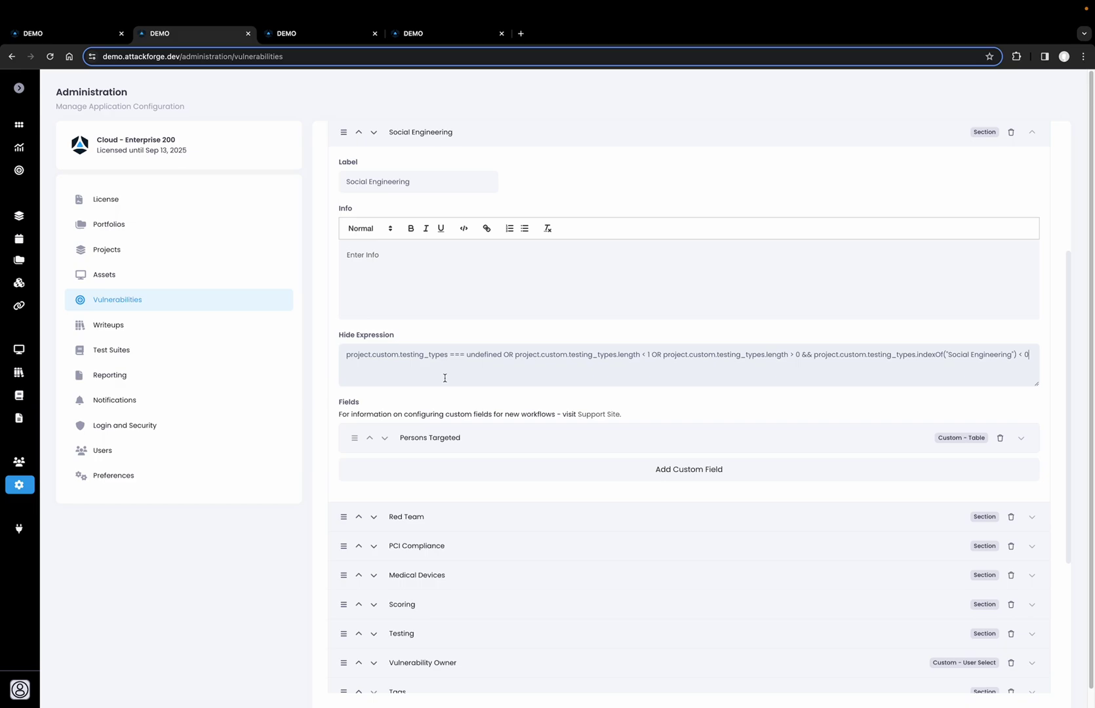
Step: Set the project's Testing Type(s) to Social Engineering, save the settings, and inspect the Social Engineering section on the new vulnerability form
left_click(440, 38)
scroll(460, 275, "down", 2)
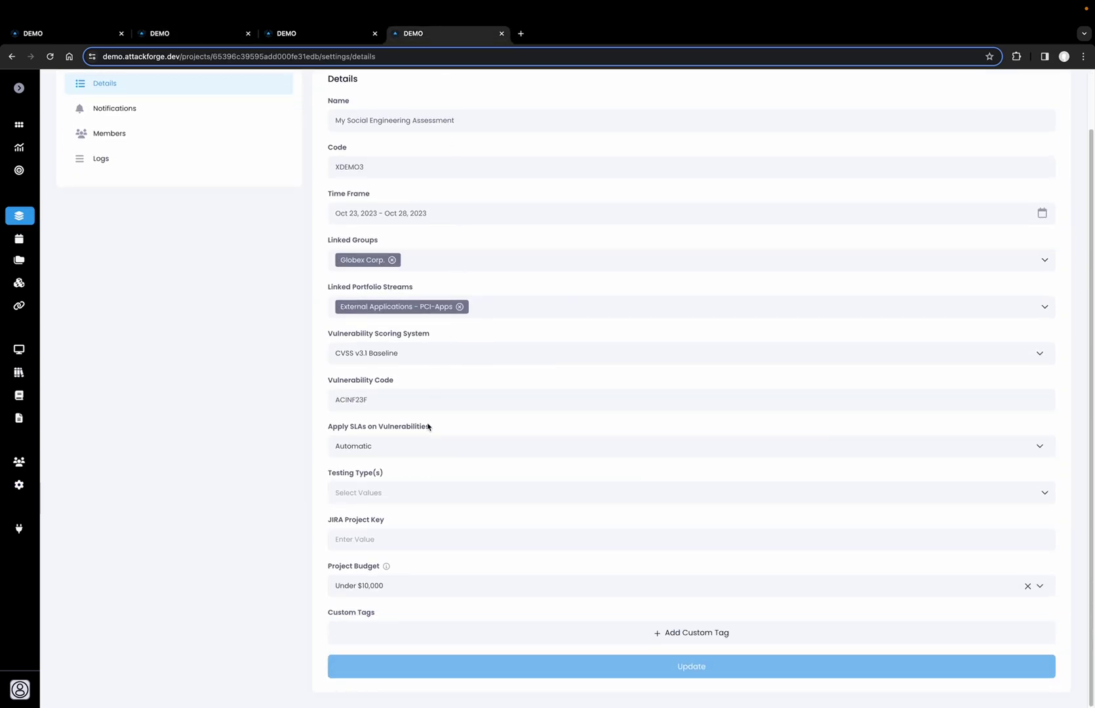
left_click(375, 501)
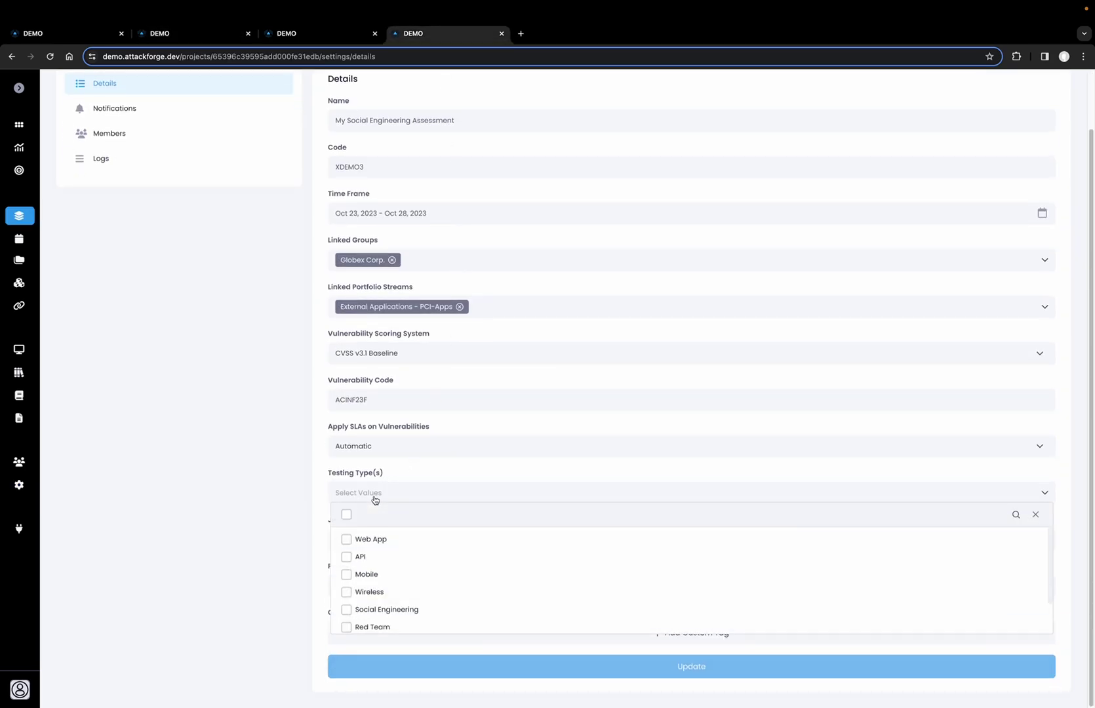
scroll(391, 574, "down", 1)
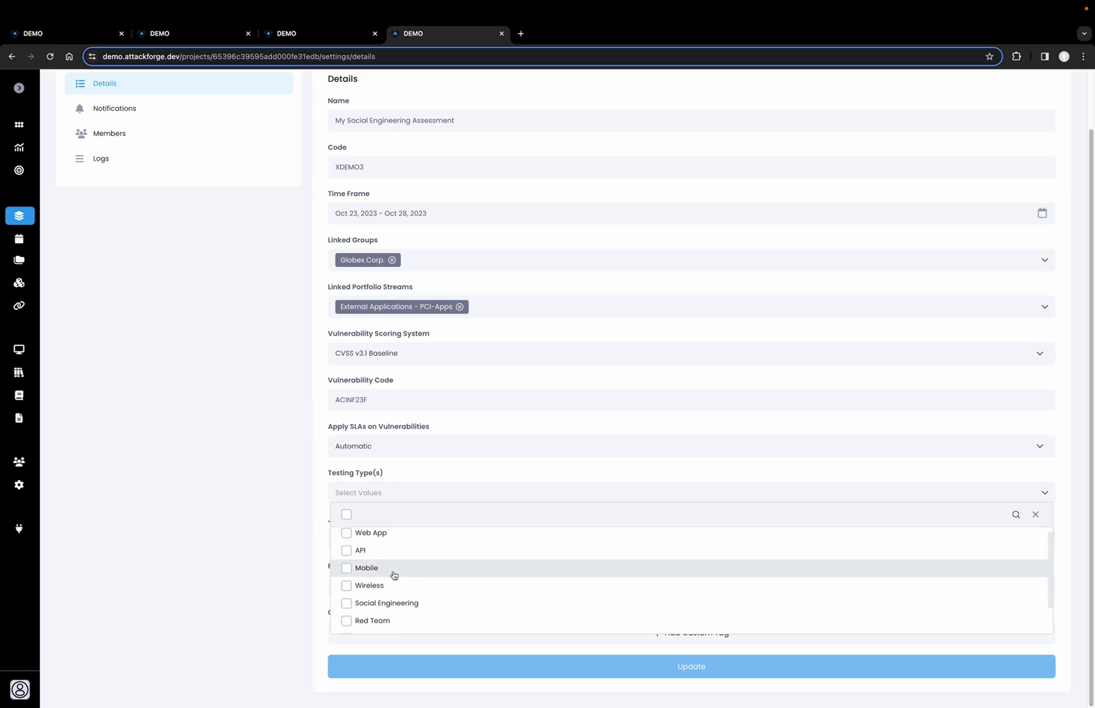
left_click(376, 602)
left_click(313, 545)
left_click(474, 666)
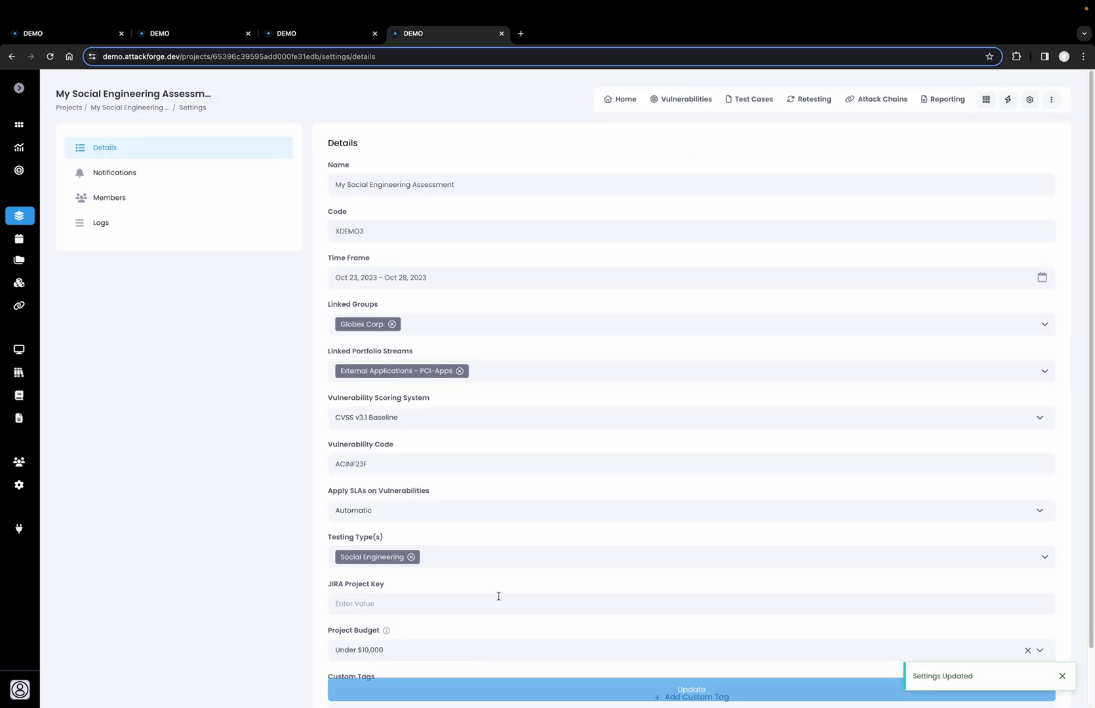
left_click(313, 40)
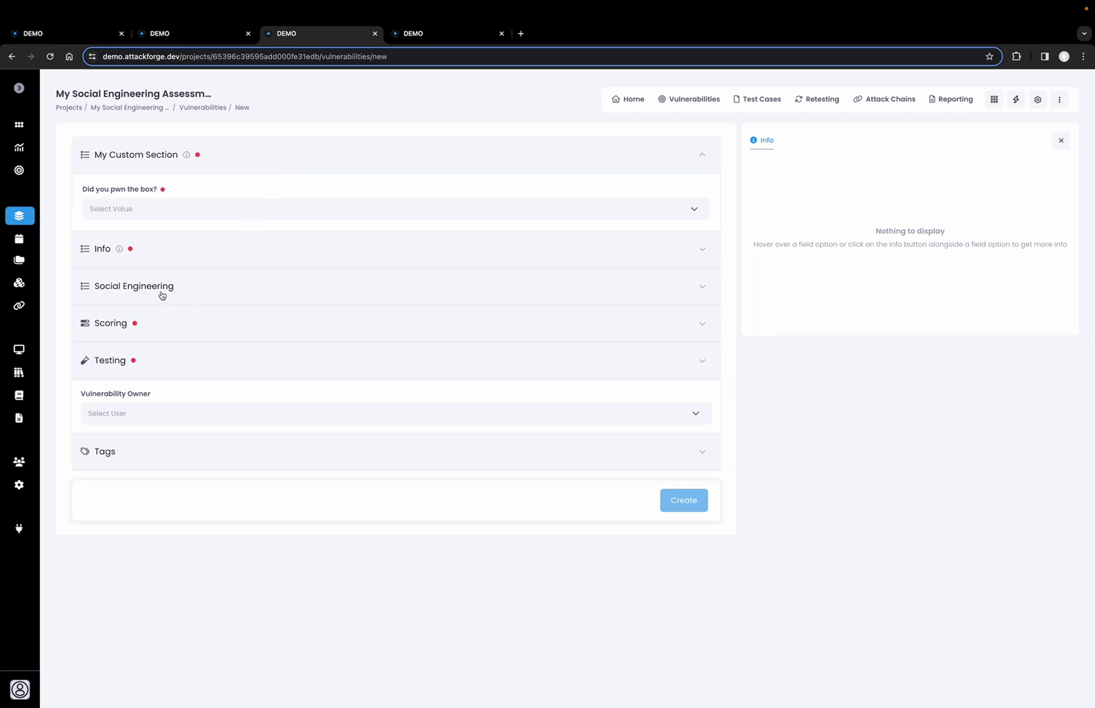
left_click(194, 292)
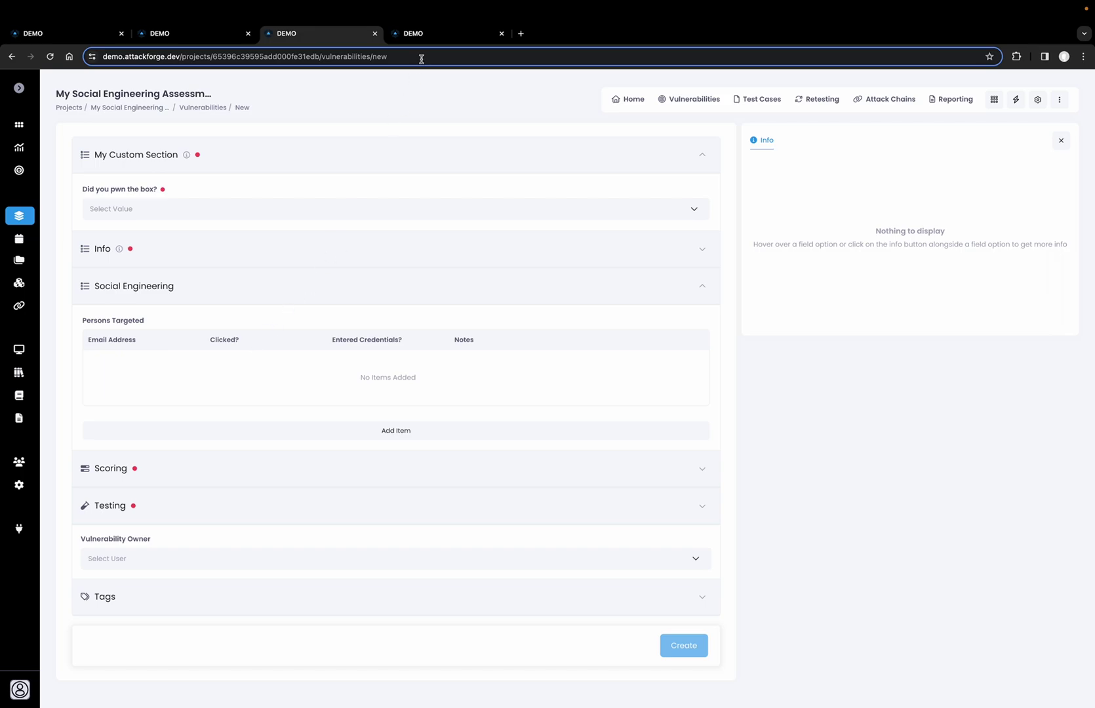
Step: Add Red Team, Wireless, PCI Compliance and Medical Devices to the project's Testing Type(s), and save the settings
left_click(441, 38)
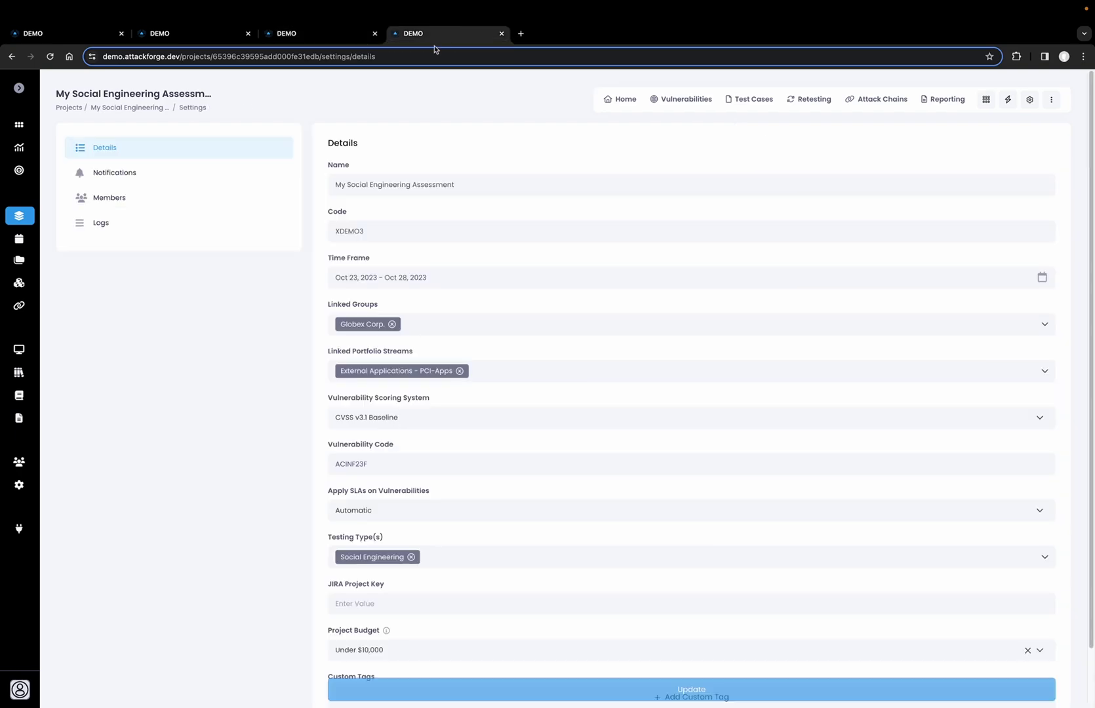
scroll(462, 557, "down", 1)
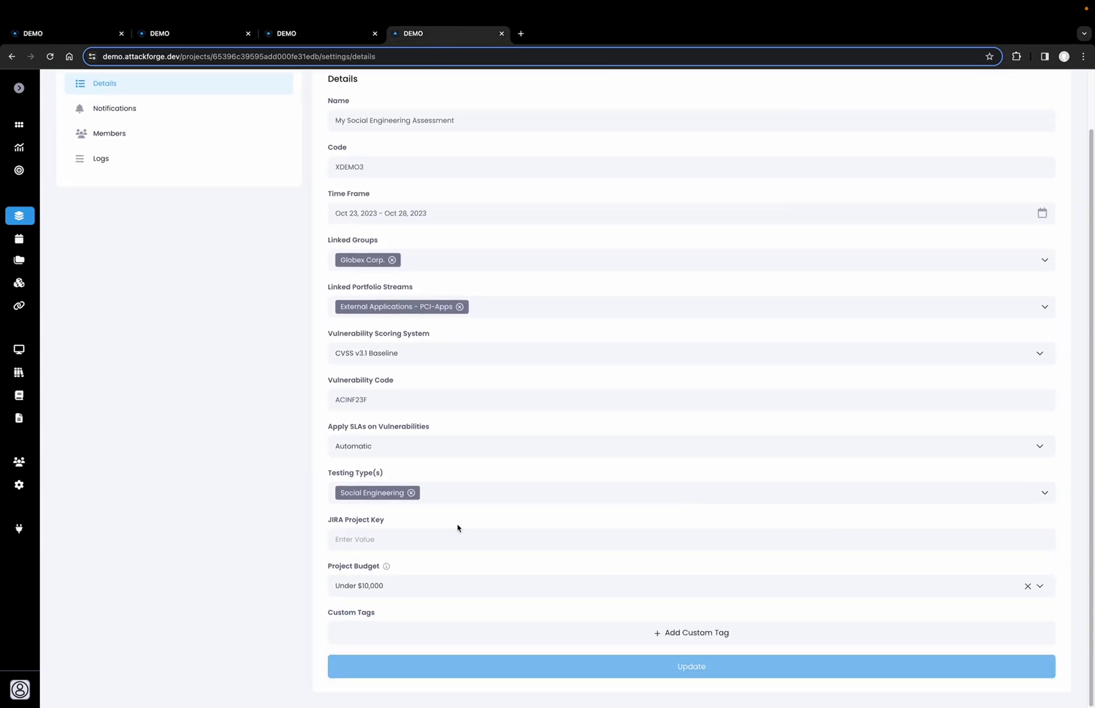
left_click(463, 496)
scroll(440, 542, "down", 1)
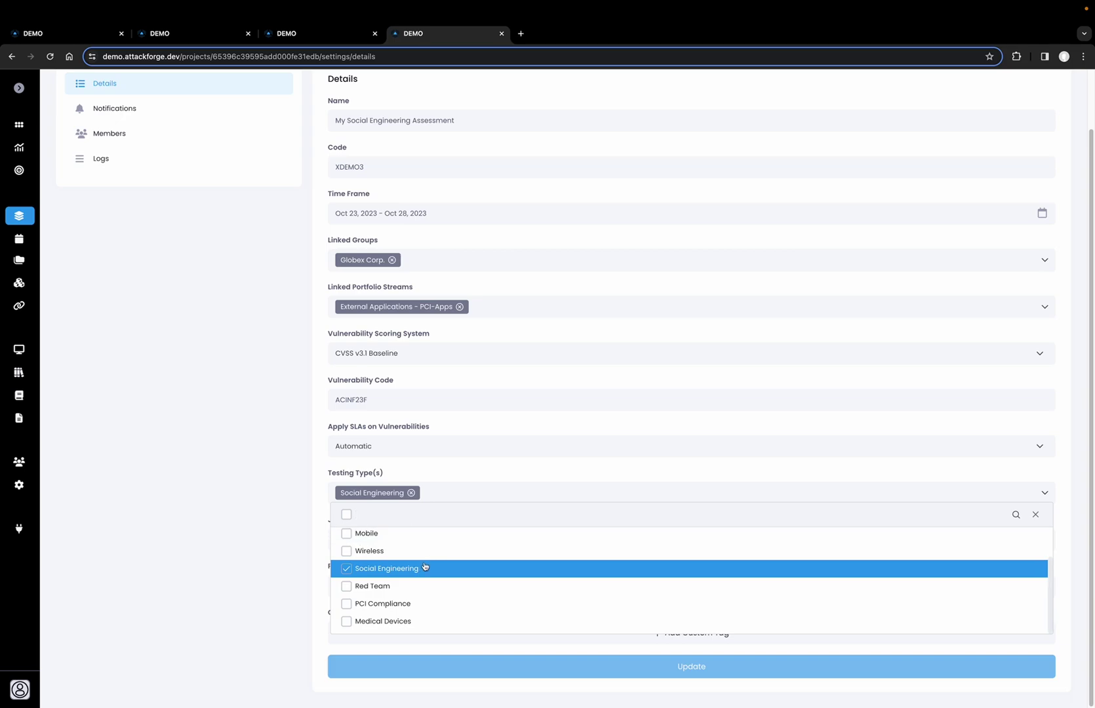
left_click(403, 585)
left_click(394, 551)
left_click(392, 603)
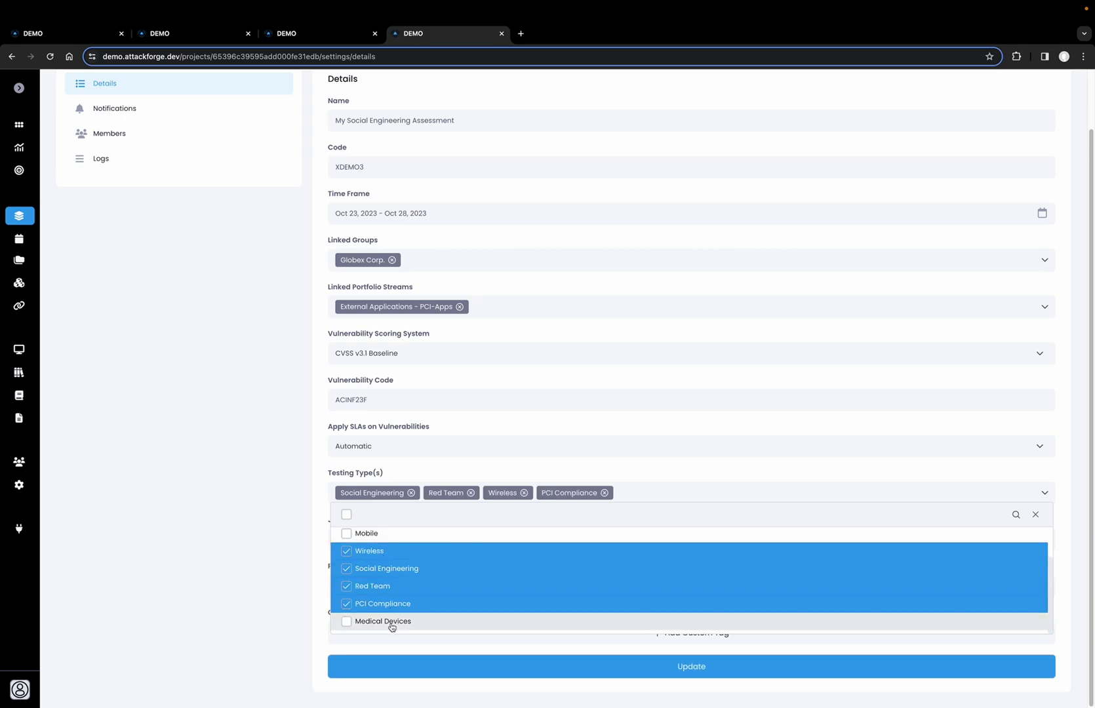
left_click(394, 621)
left_click(445, 666)
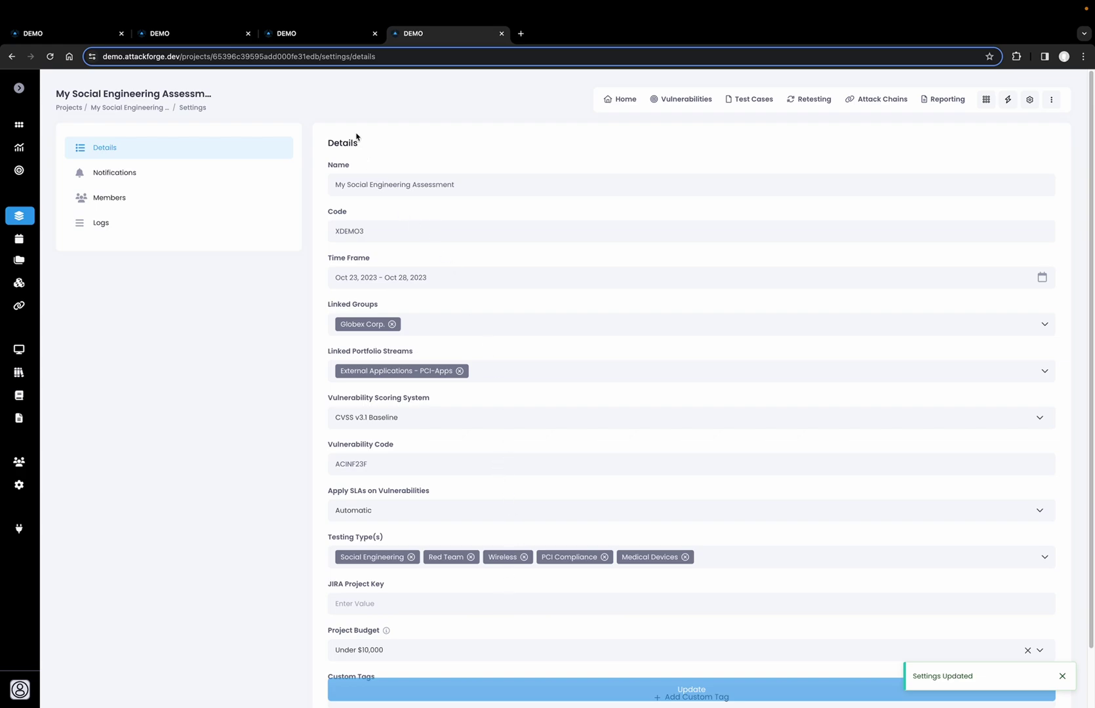
Step: Inspect the Red Team and PCI Compliance sections on the new vulnerability form, including the choices their fields offer
left_click(310, 38)
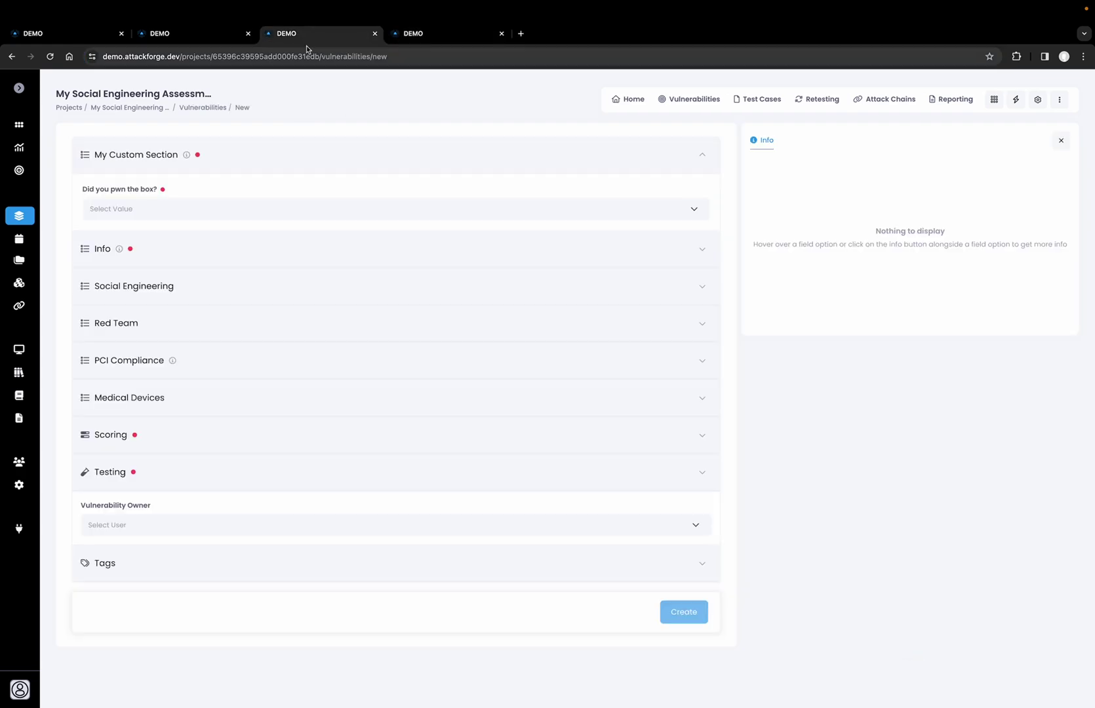
left_click(181, 333)
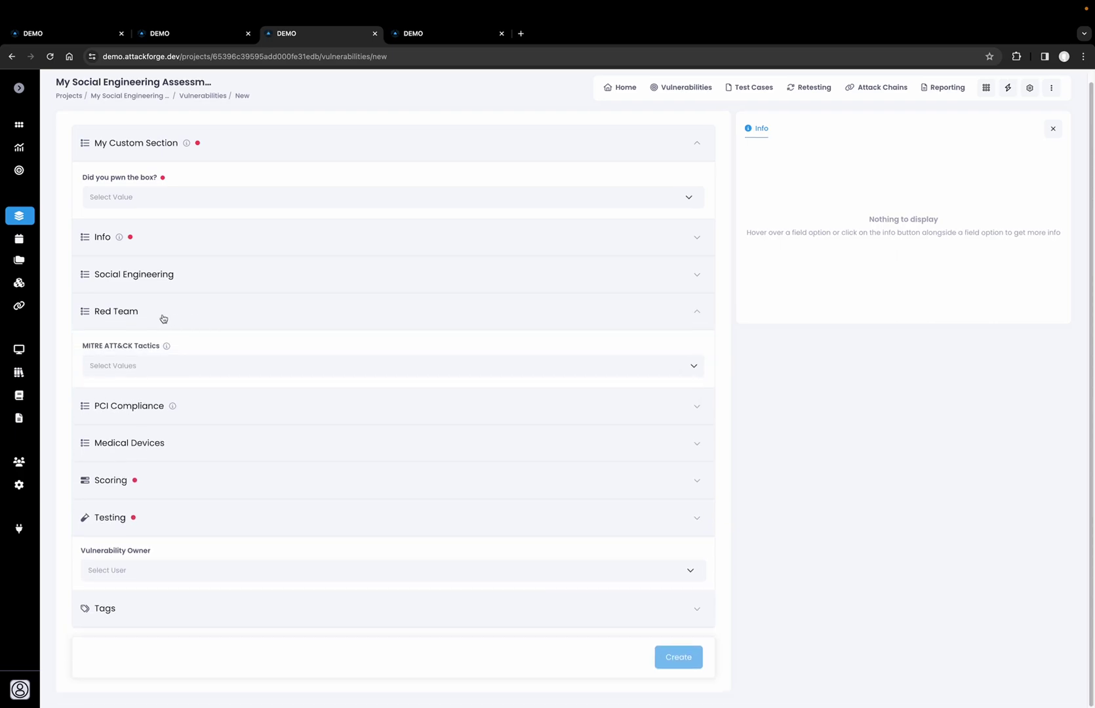
left_click(183, 371)
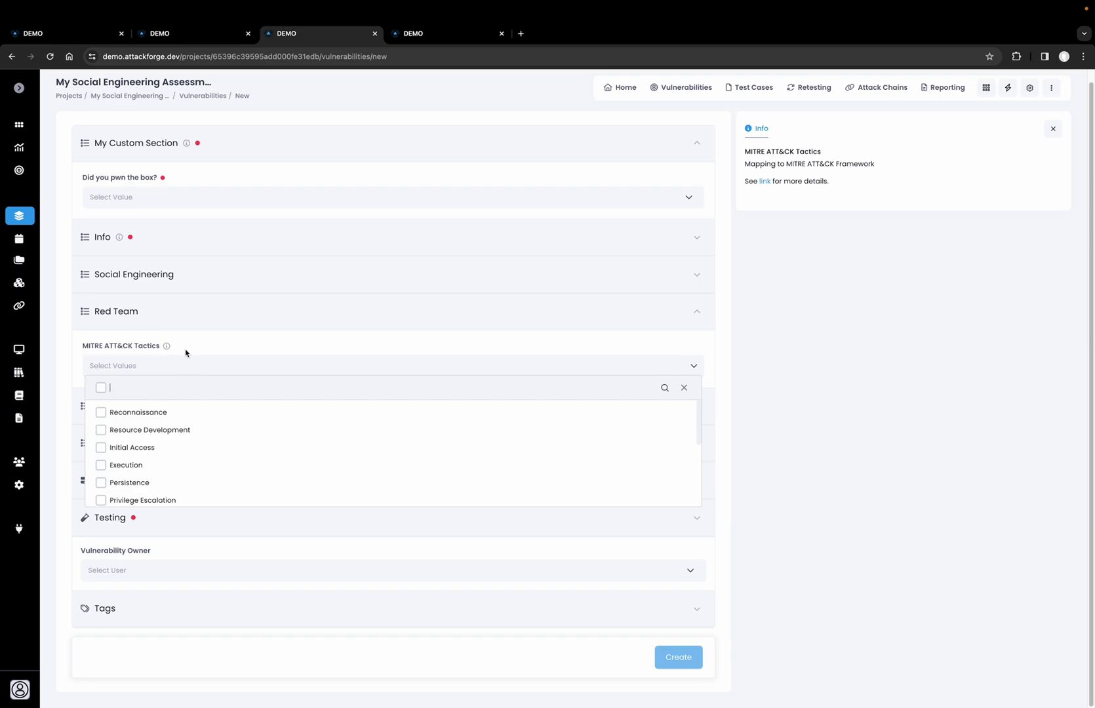
left_click(196, 323)
left_click(188, 362)
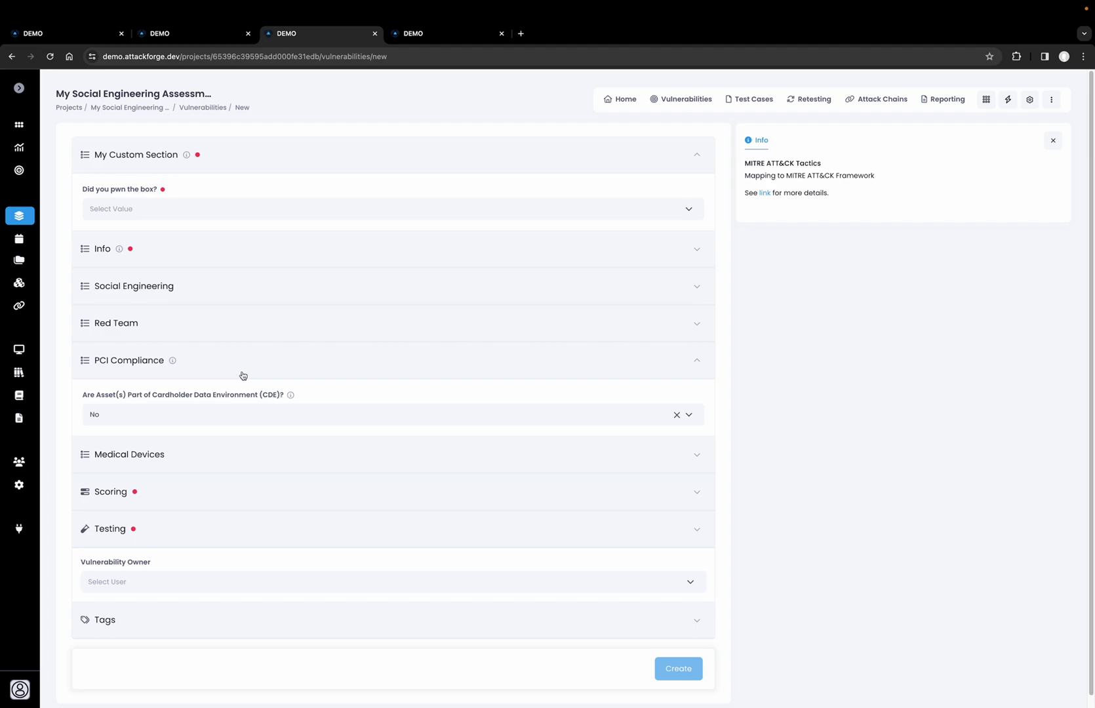
left_click(240, 419)
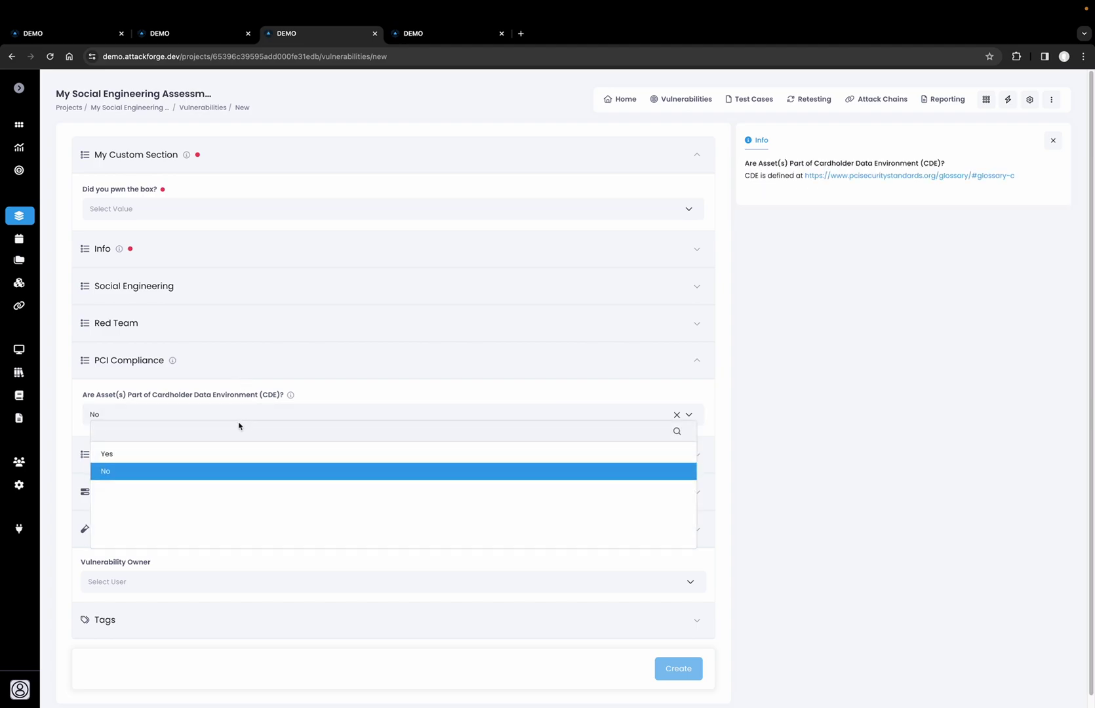
Step: In the PCI Compliance section, mark the assets as part of the Cardholder Data Environment and select ACMECORP_ENG as the affected CDE network
left_click(213, 453)
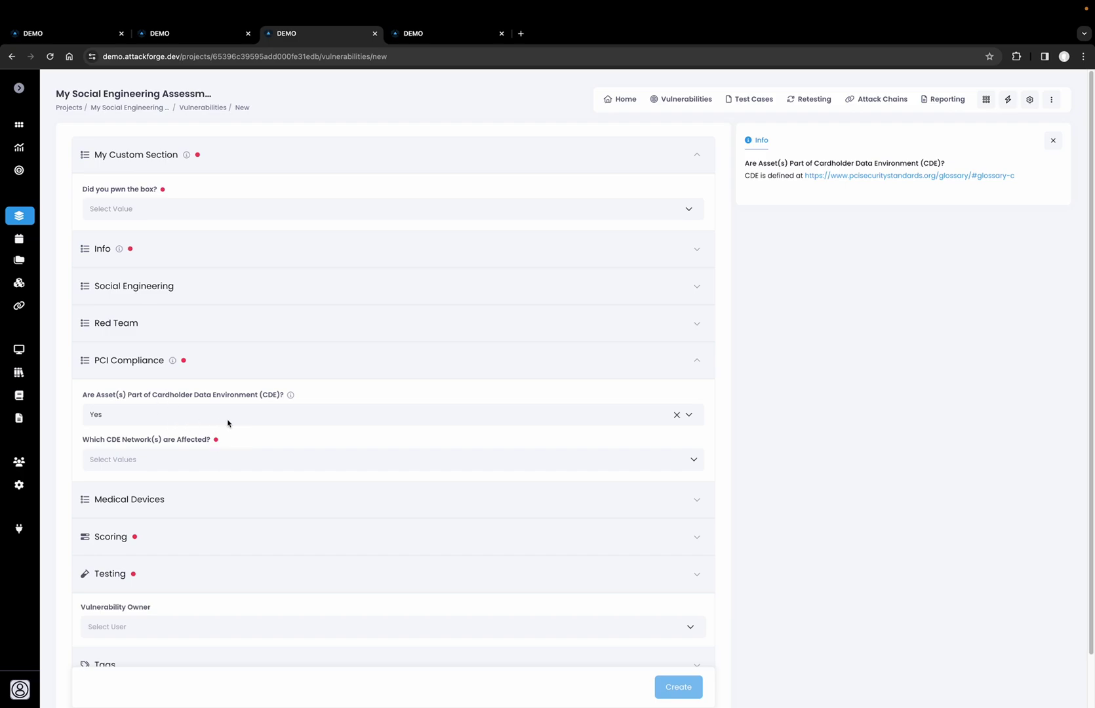
left_click(236, 464)
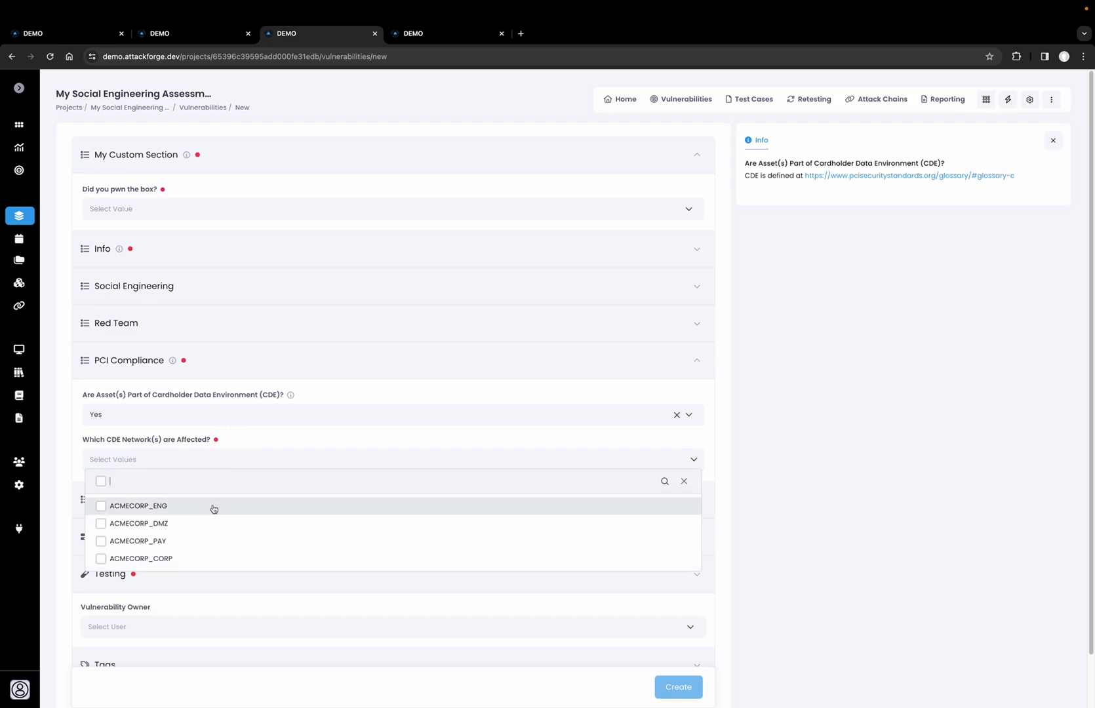
left_click(214, 508)
left_click(239, 441)
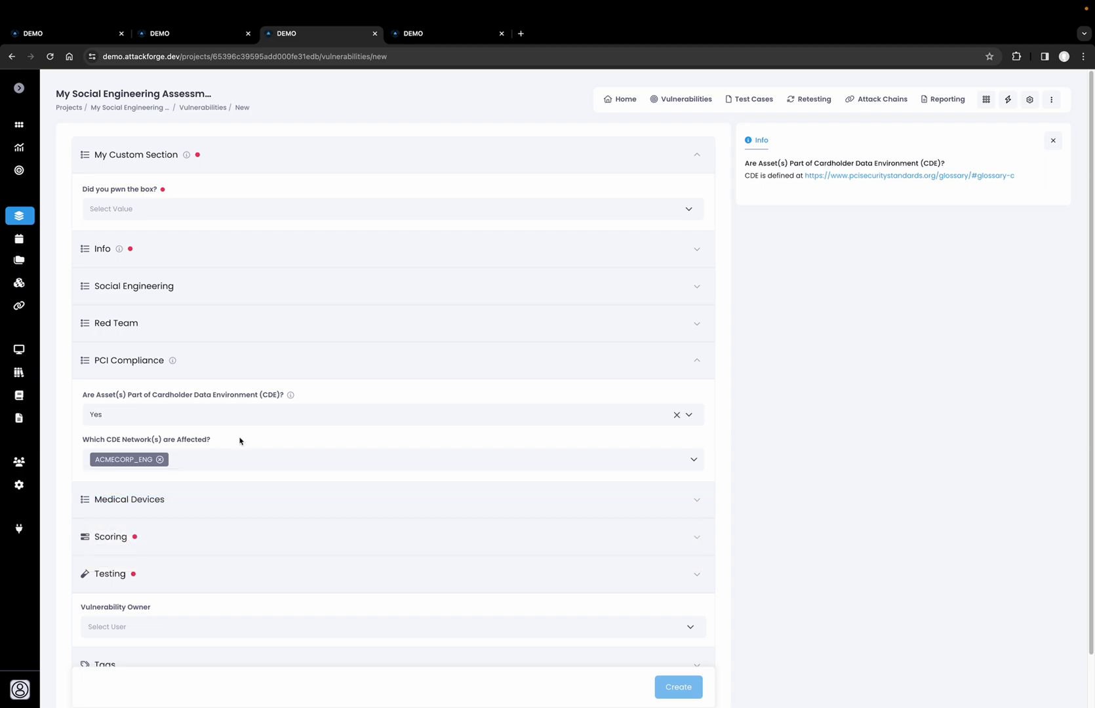
Step: Expand the Medical Devices section of the new vulnerability form and inspect its fields
scroll(236, 441, "down", 1)
left_click(218, 442)
scroll(218, 442, "down", 2)
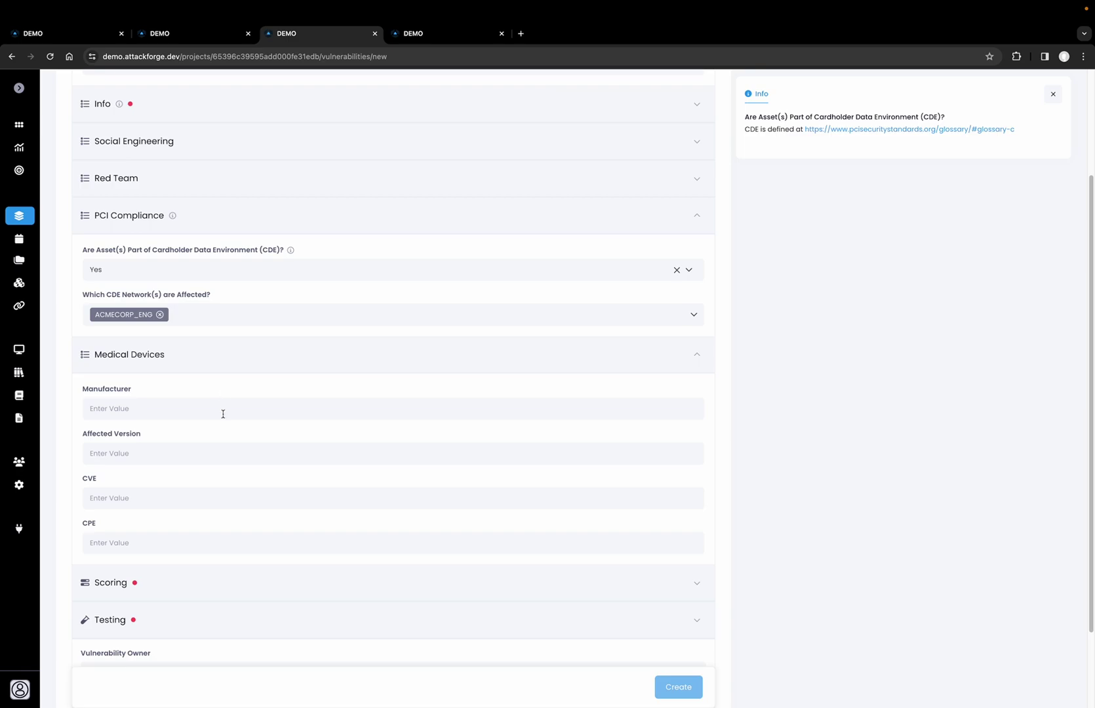
scroll(233, 417, "down", 1)
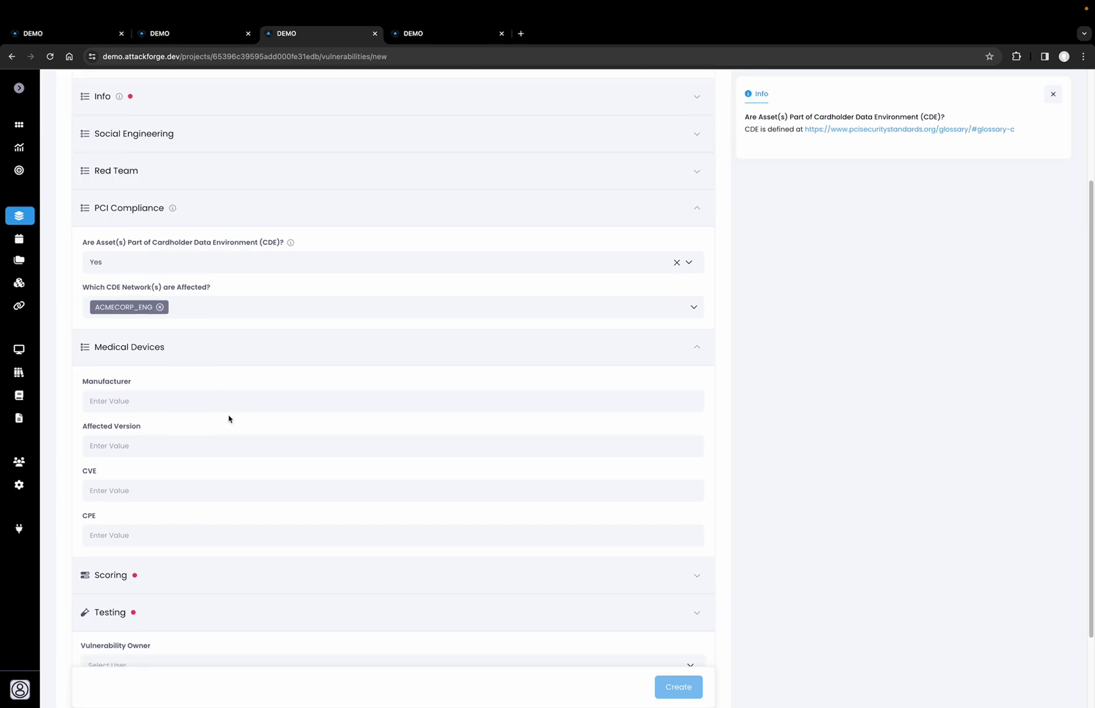
scroll(218, 408, "down", 1)
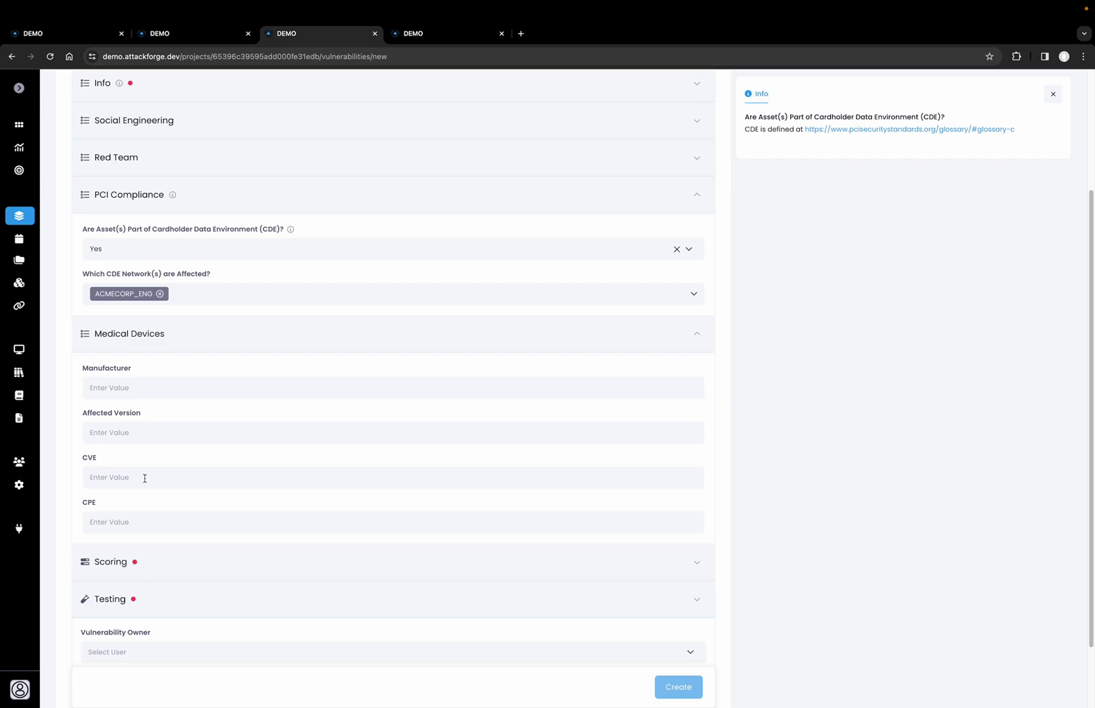
Step: Switch to the already open Phishing vulnerability to view its Social Engineering details
key("super+l")
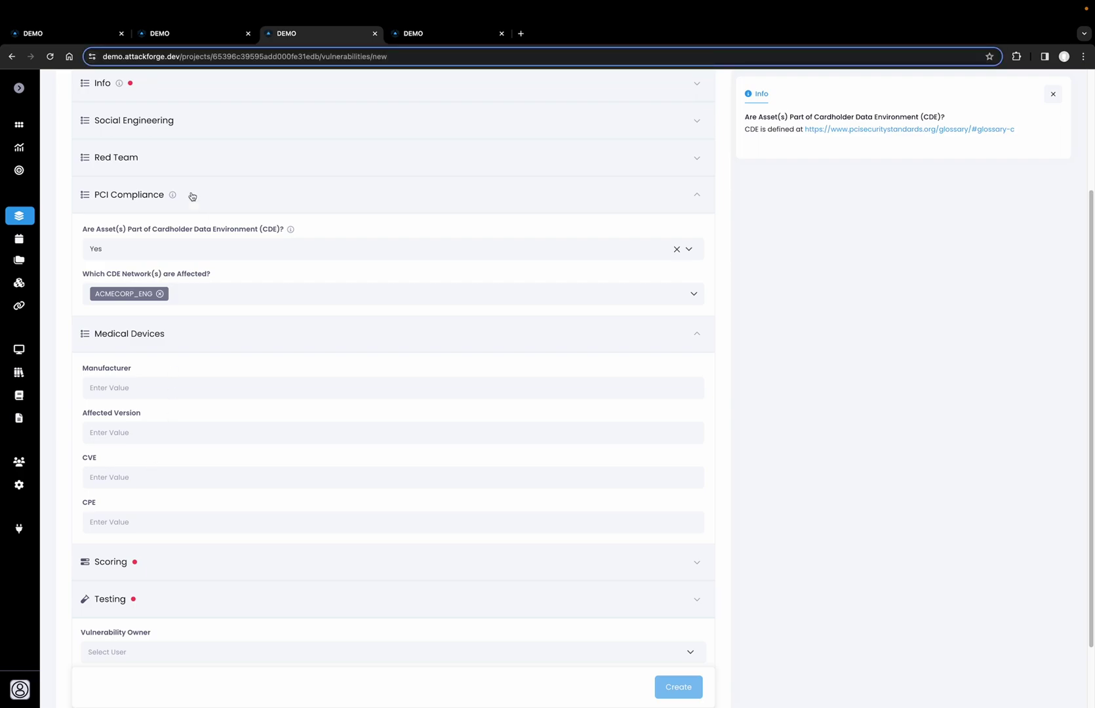
left_click(79, 37)
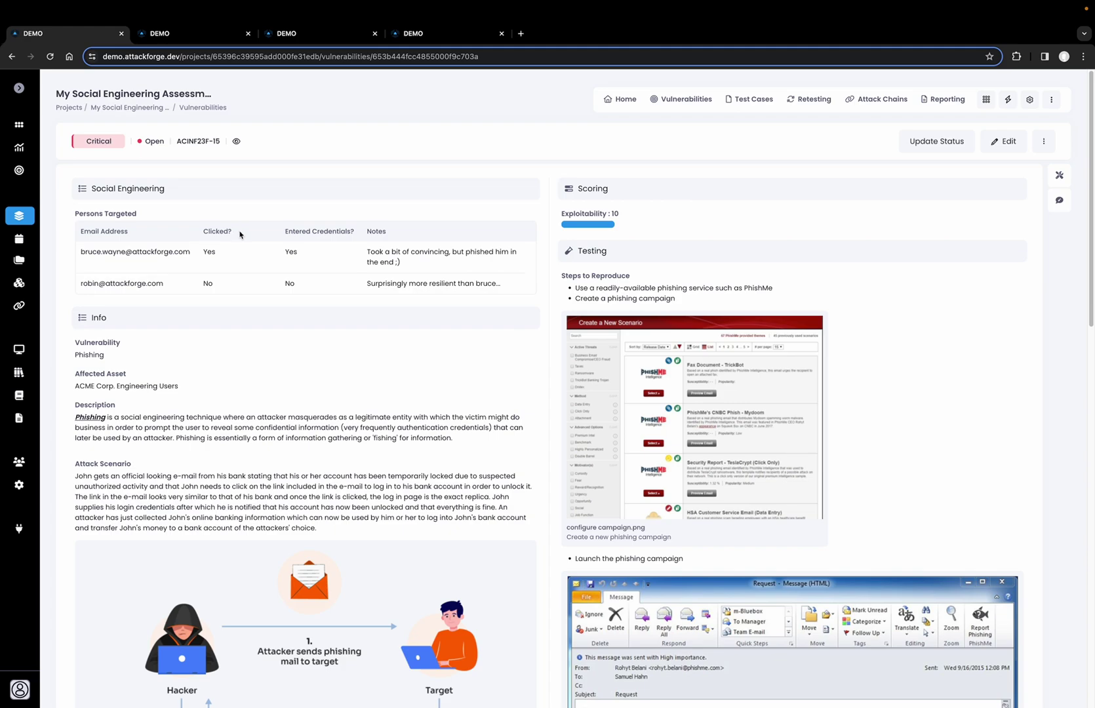